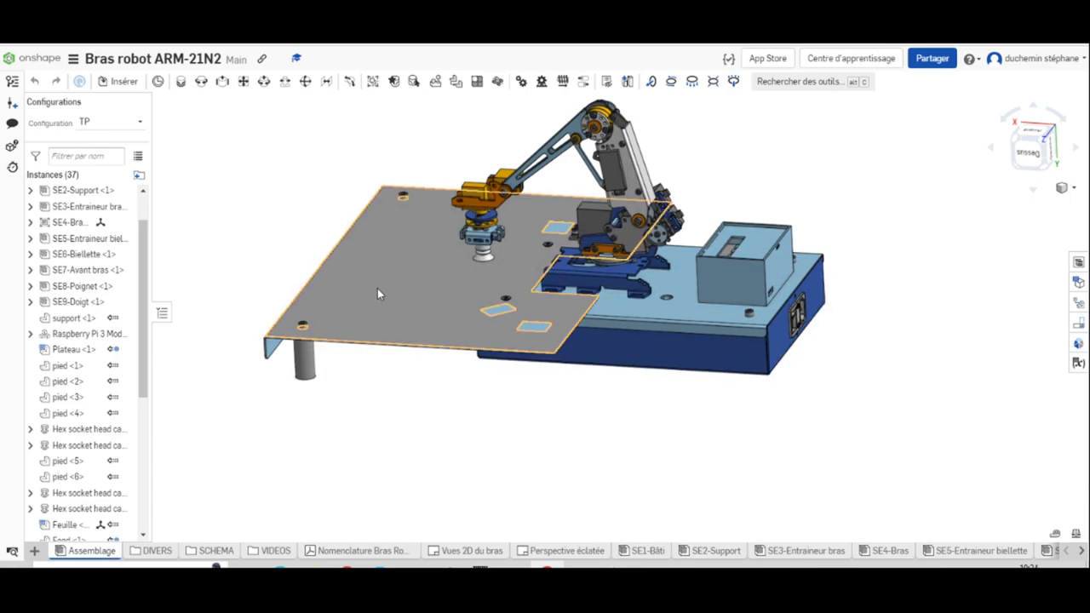
Select the grey plate and orbit the assembly from a top view back to a low front view
{"action": "left_click", "coordinate": [444, 204]}
{"action": "mouse_move", "coordinate": [625, 426]}
{"action": "left_mouse_down"}
{"action": "mouse_move", "coordinate": [603, 443]}
{"action": "mouse_move", "coordinate": [609, 461]}
{"action": "mouse_move", "coordinate": [596, 471]}
{"action": "left_mouse_up"}
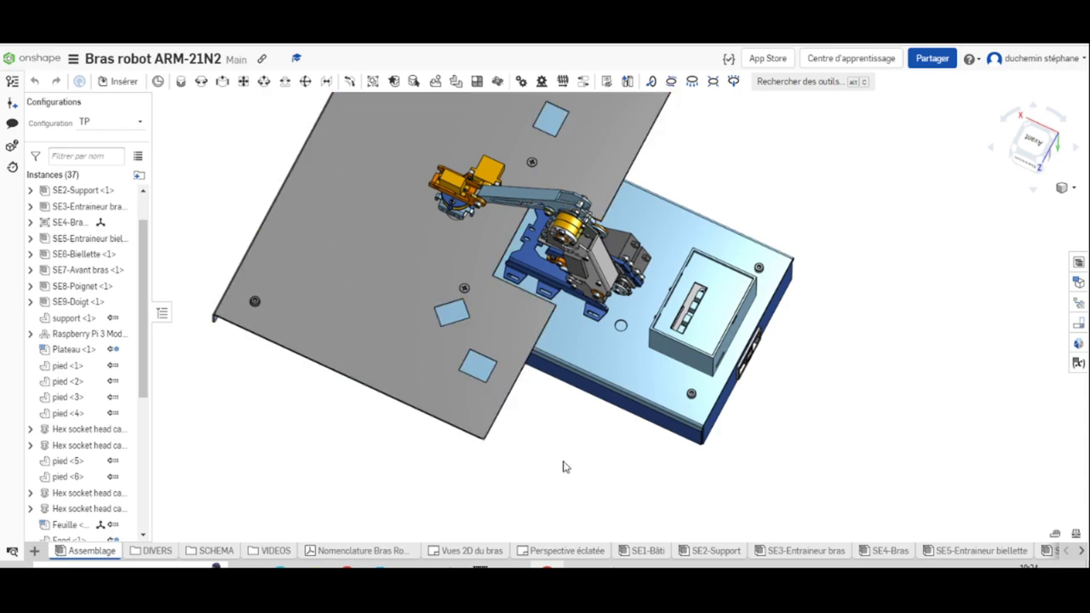
{"action": "left_click_drag", "start_coordinate": [562, 467], "coordinate": [545, 452]}
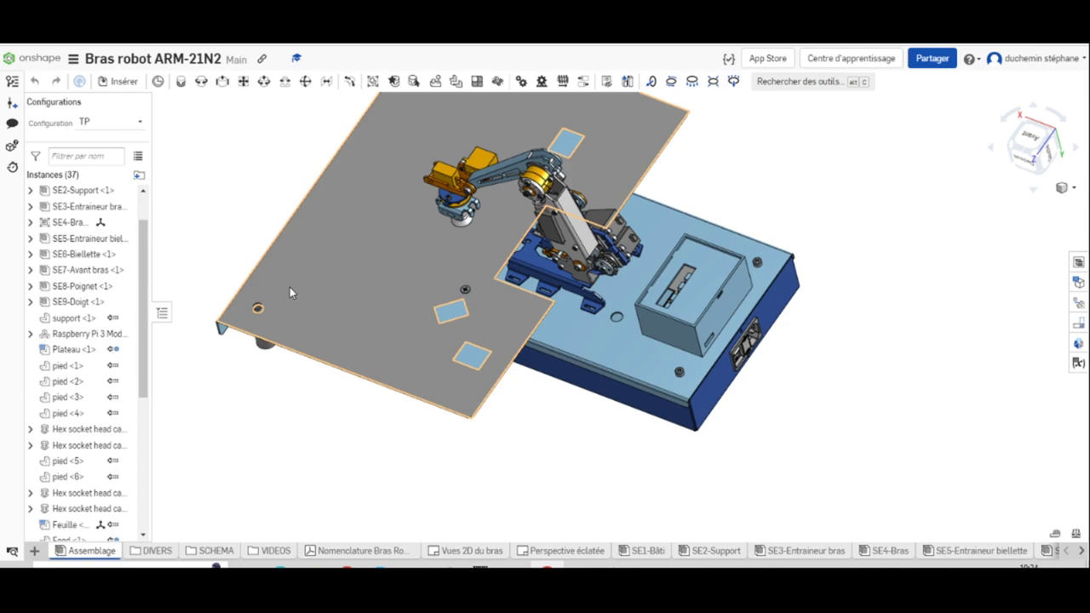
{"action": "left_click", "coordinate": [400, 255]}
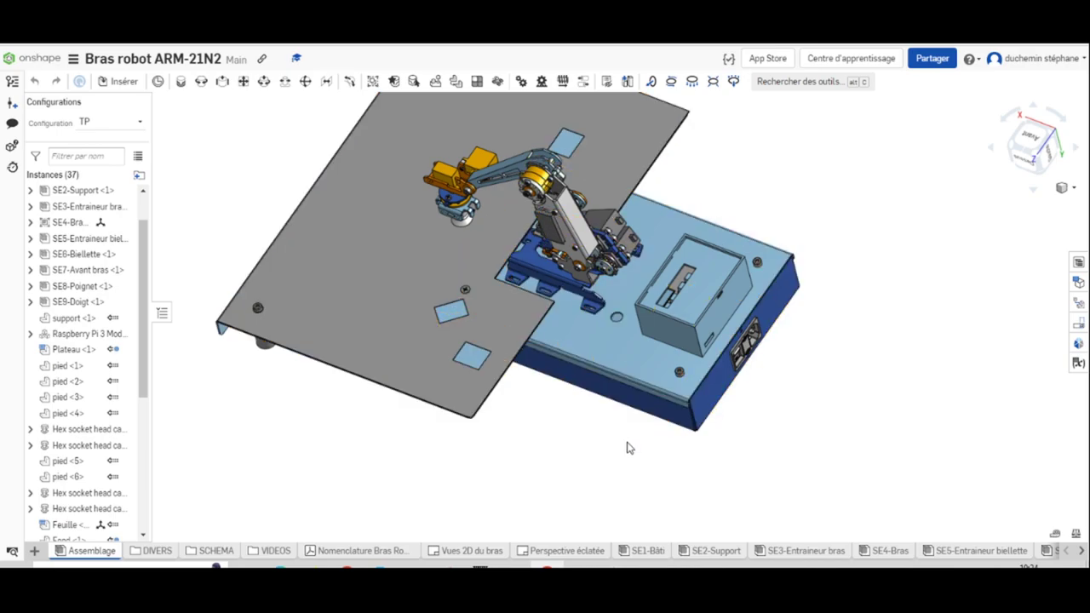
{"action": "mouse_move", "coordinate": [628, 445]}
{"action": "left_mouse_down"}
{"action": "mouse_move", "coordinate": [689, 386]}
{"action": "mouse_move", "coordinate": [633, 401]}
{"action": "left_mouse_up"}
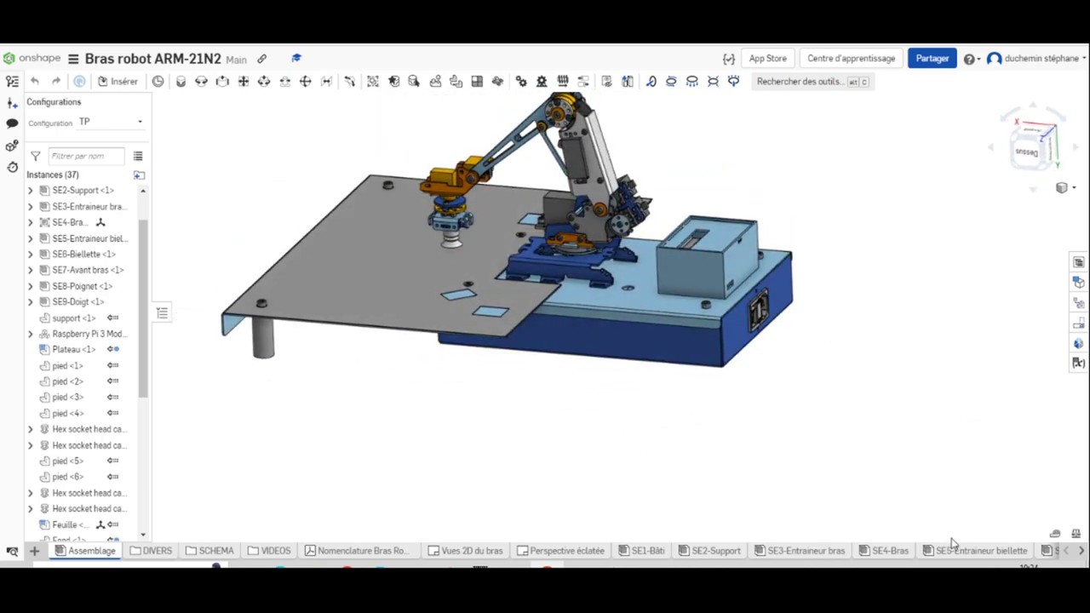
Join the raspi-webgui Wi-Fi network from the Windows system tray
{"action": "left_click", "coordinate": [996, 564]}
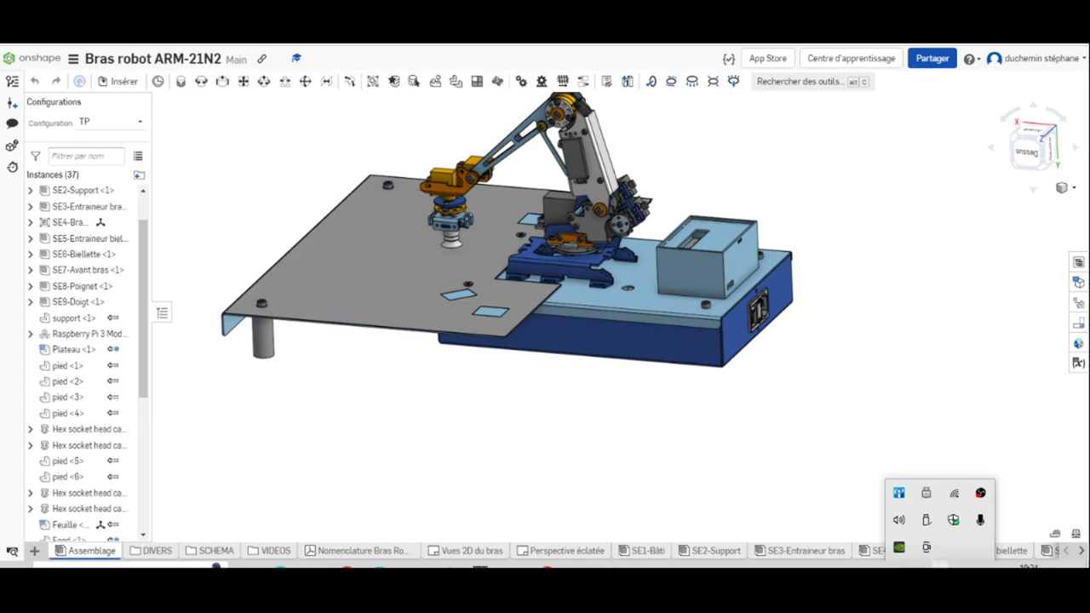
{"action": "left_click", "coordinate": [953, 498]}
{"action": "left_click", "coordinate": [903, 293]}
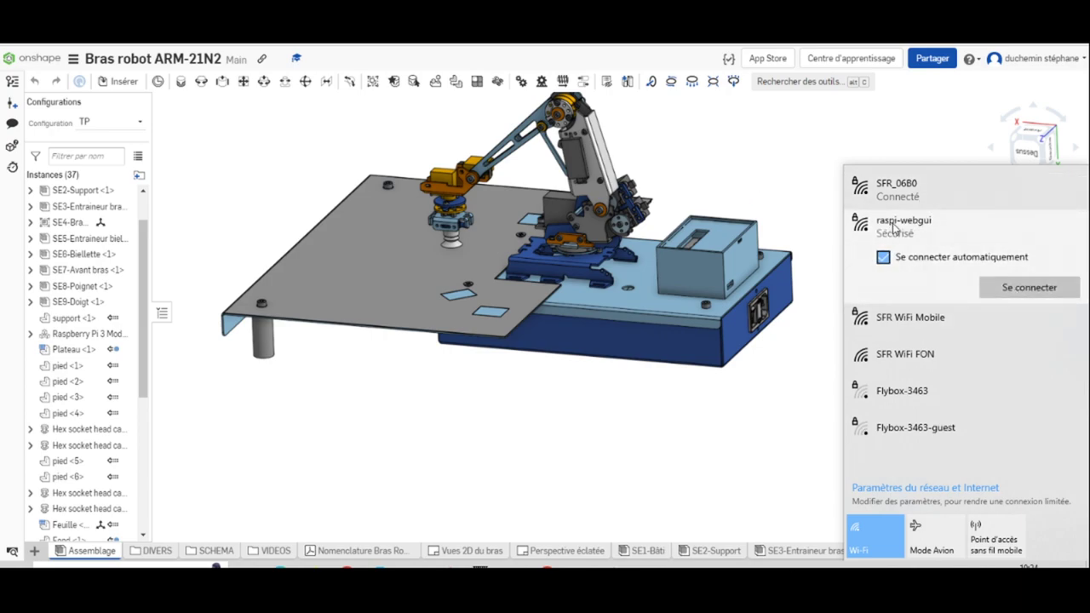
{"action": "left_click", "coordinate": [1008, 288]}
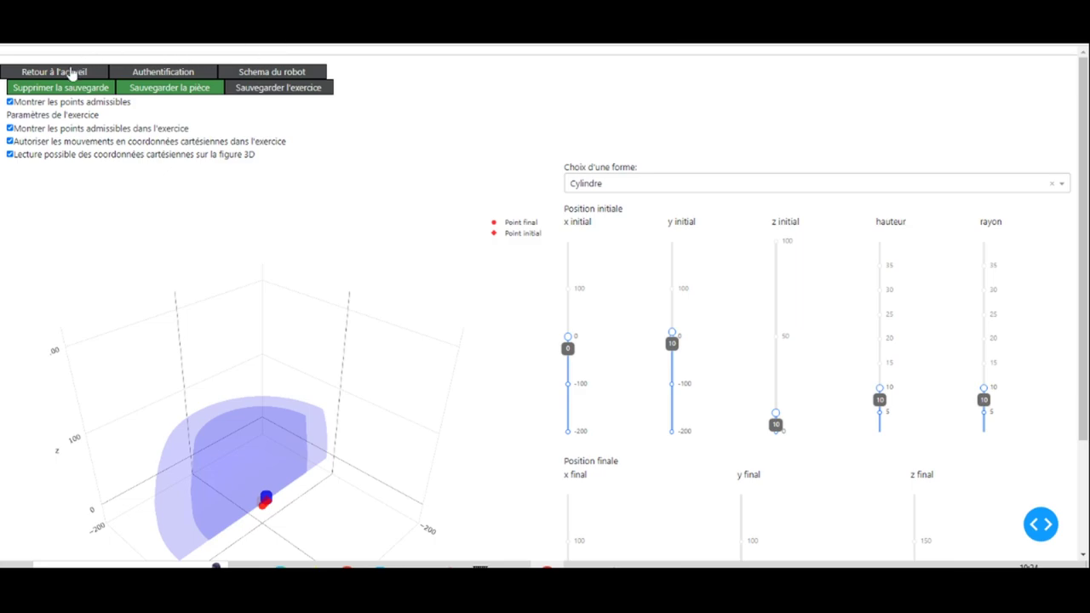
Return to the home page and log in with the Enseignant role, entering the teacher's name and password
{"action": "left_click", "coordinate": [73, 73]}
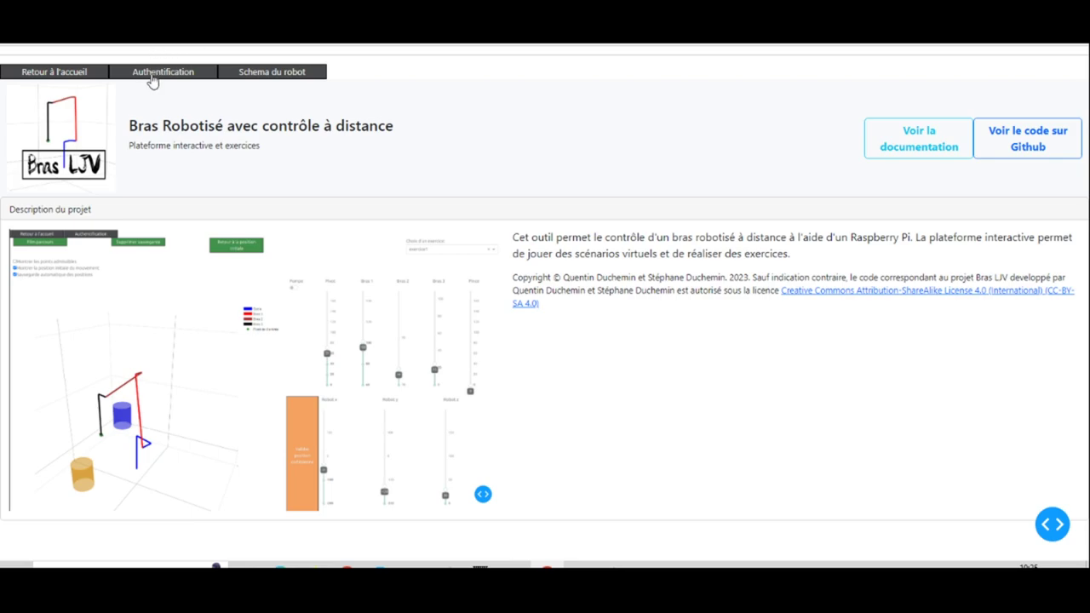
{"action": "left_click", "coordinate": [152, 81]}
{"action": "left_click", "coordinate": [474, 157]}
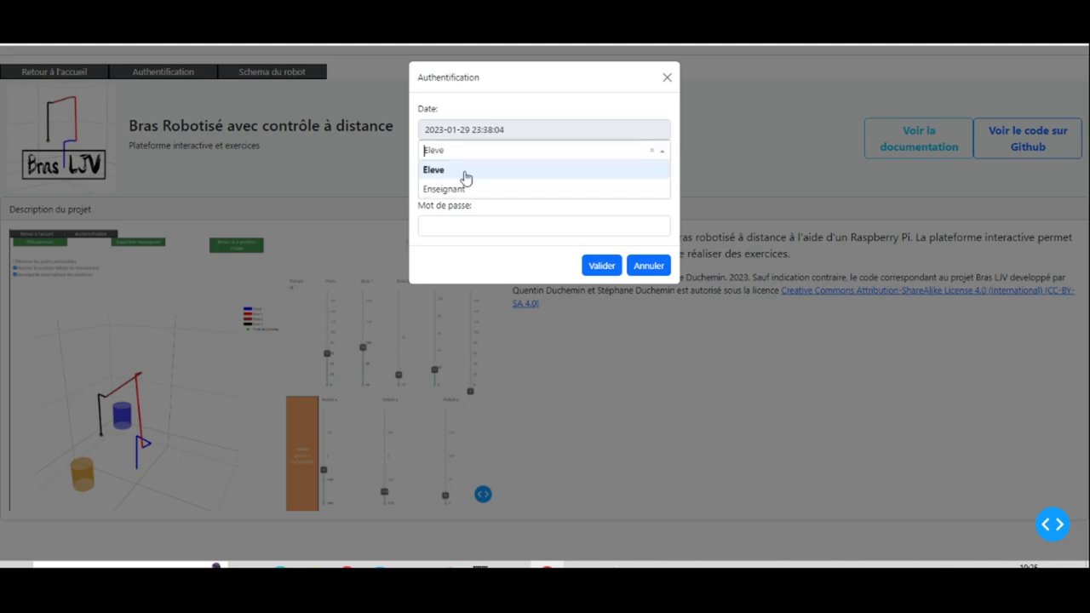
{"action": "left_click", "coordinate": [456, 188]}
{"action": "left_click", "coordinate": [445, 182]}
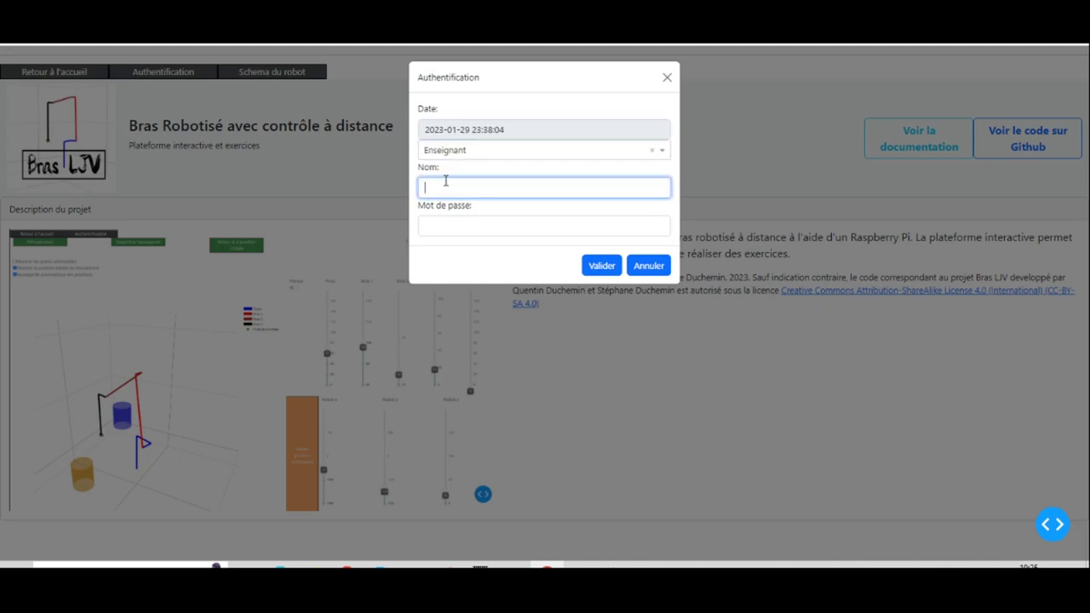
{"action": "type", "text": "prof"}
{"action": "key", "text": "Tab"}
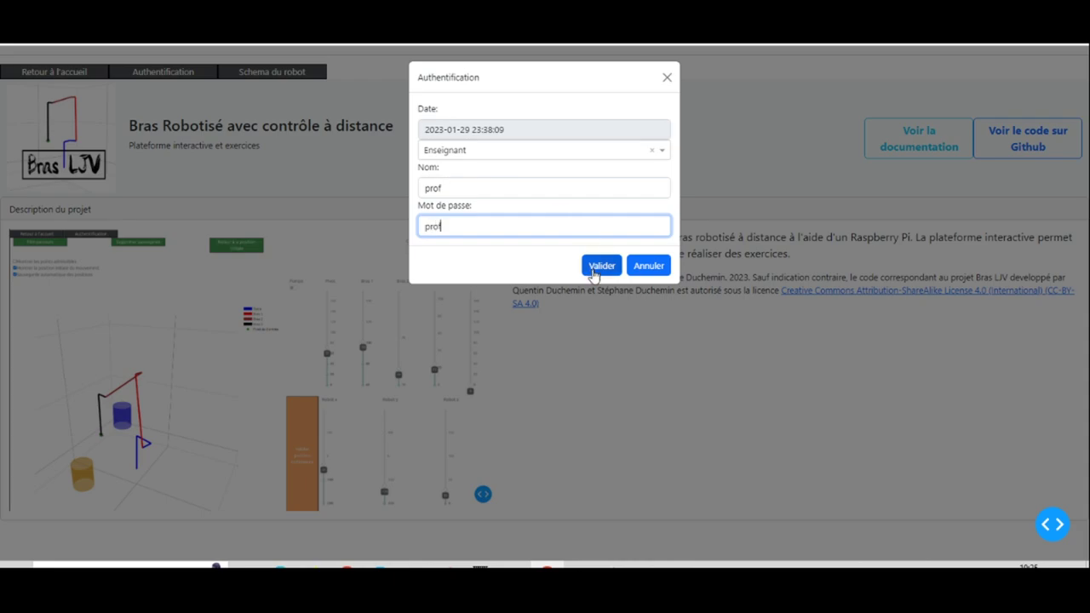
{"action": "left_click", "coordinate": [596, 265]}
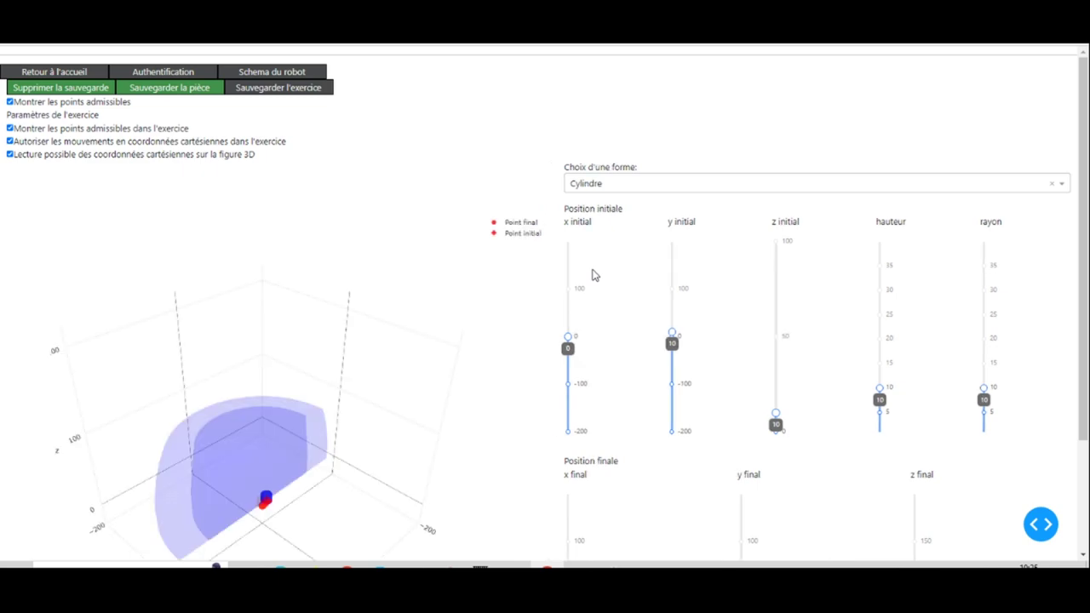
{"action": "mouse_move", "coordinate": [290, 440]}
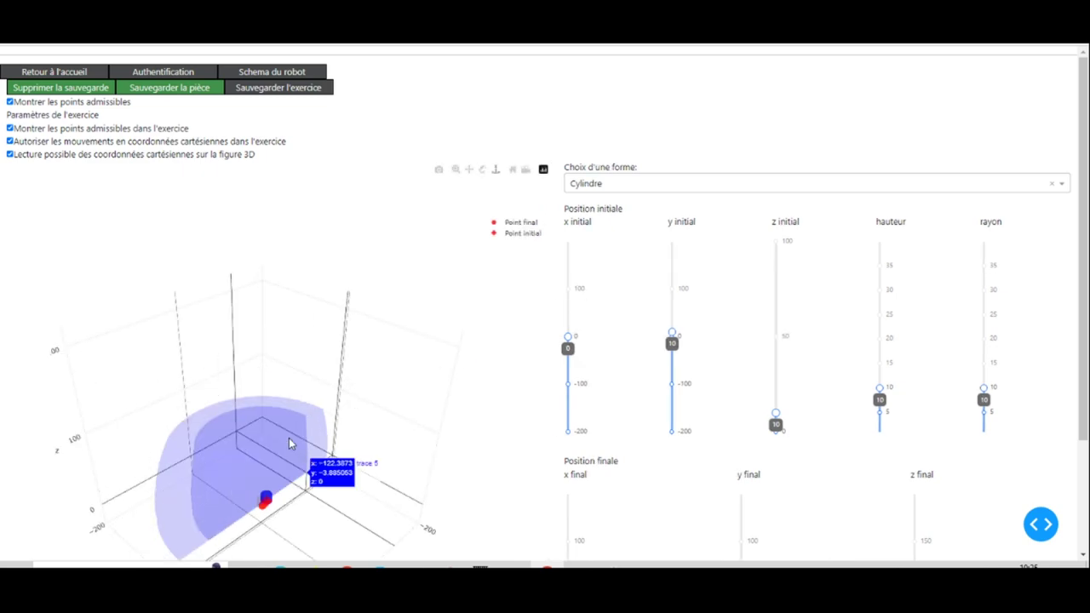
{"action": "mouse_move", "coordinate": [170, 510]}
{"action": "left_mouse_down"}
{"action": "mouse_move", "coordinate": [180, 422]}
{"action": "mouse_move", "coordinate": [176, 502]}
{"action": "left_mouse_up"}
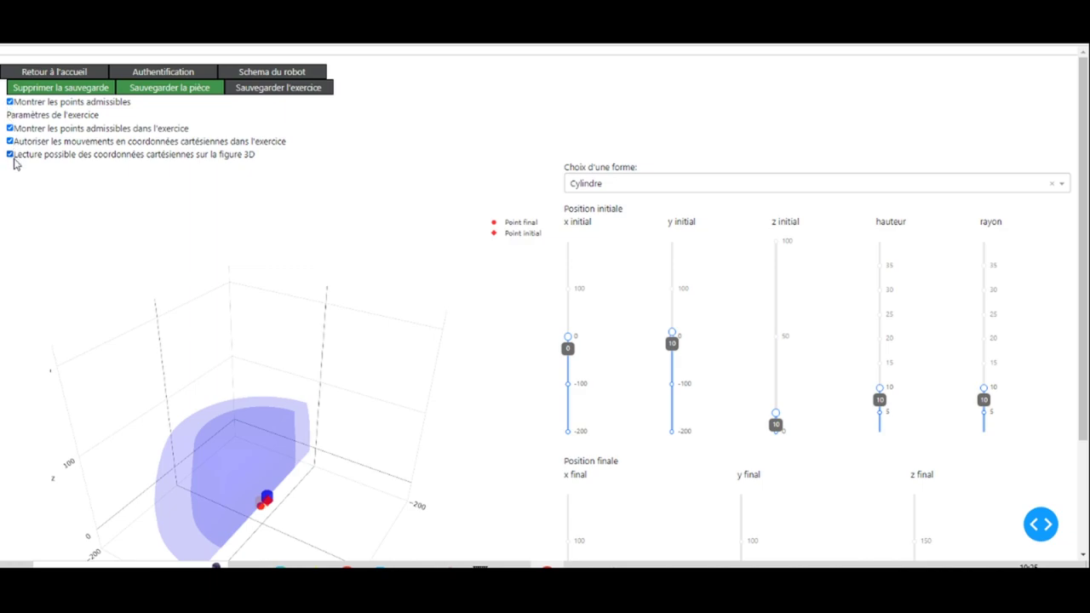
{"action": "left_click_drag", "start_coordinate": [165, 373], "coordinate": [173, 460]}
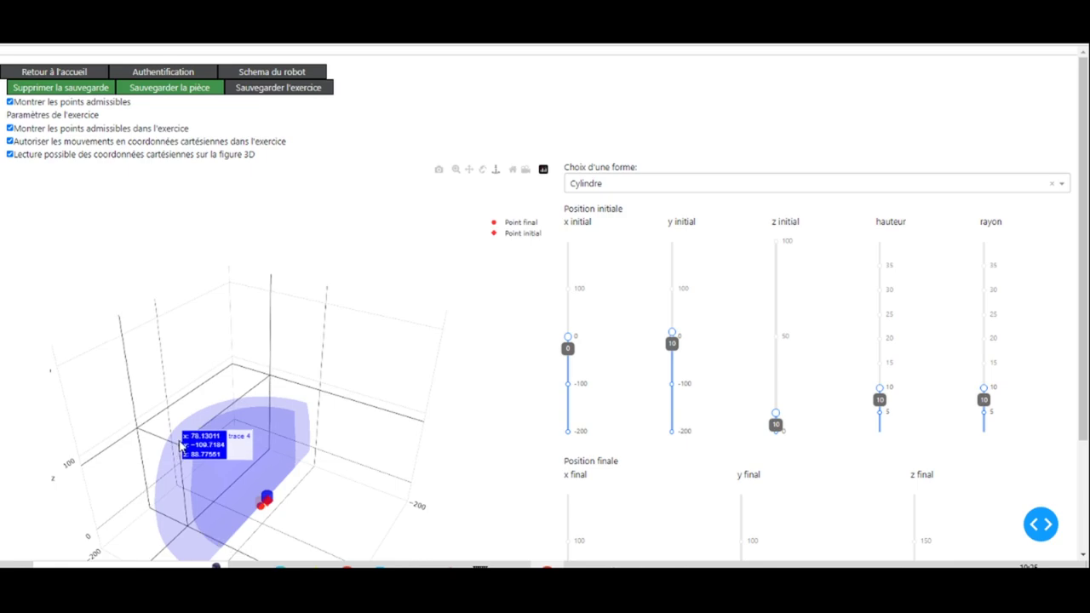
{"action": "left_click_drag", "start_coordinate": [173, 460], "coordinate": [123, 189]}
{"action": "mouse_move", "coordinate": [85, 298]}
{"action": "left_mouse_down"}
{"action": "mouse_move", "coordinate": [188, 535]}
{"action": "mouse_move", "coordinate": [206, 525]}
{"action": "left_mouse_up"}
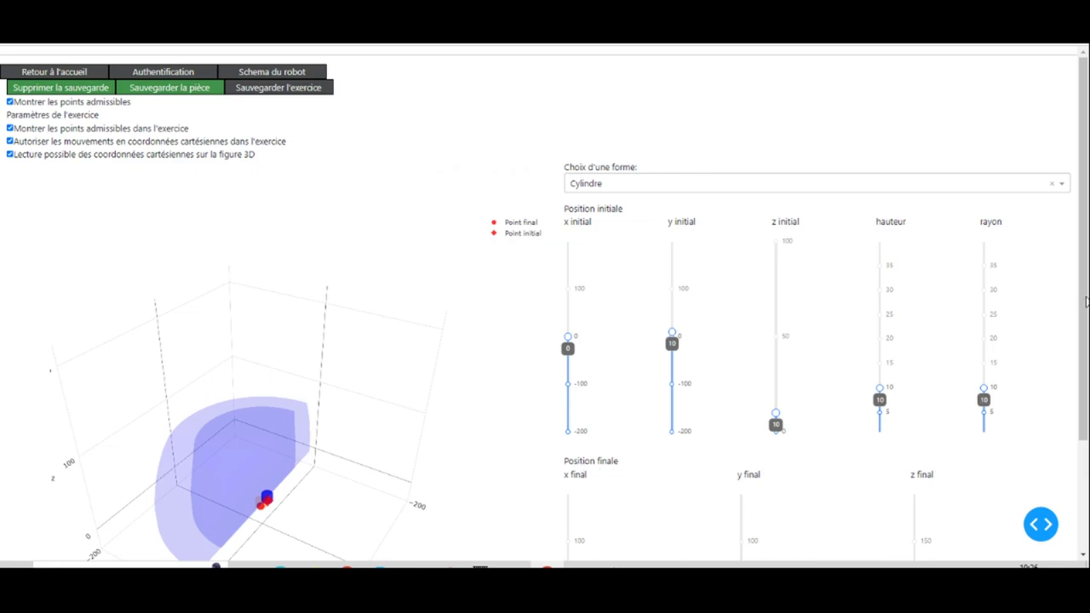
{"action": "mouse_move", "coordinate": [1086, 214]}
{"action": "left_mouse_down"}
{"action": "mouse_move", "coordinate": [1087, 241]}
{"action": "mouse_move", "coordinate": [1087, 215]}
{"action": "left_mouse_up"}
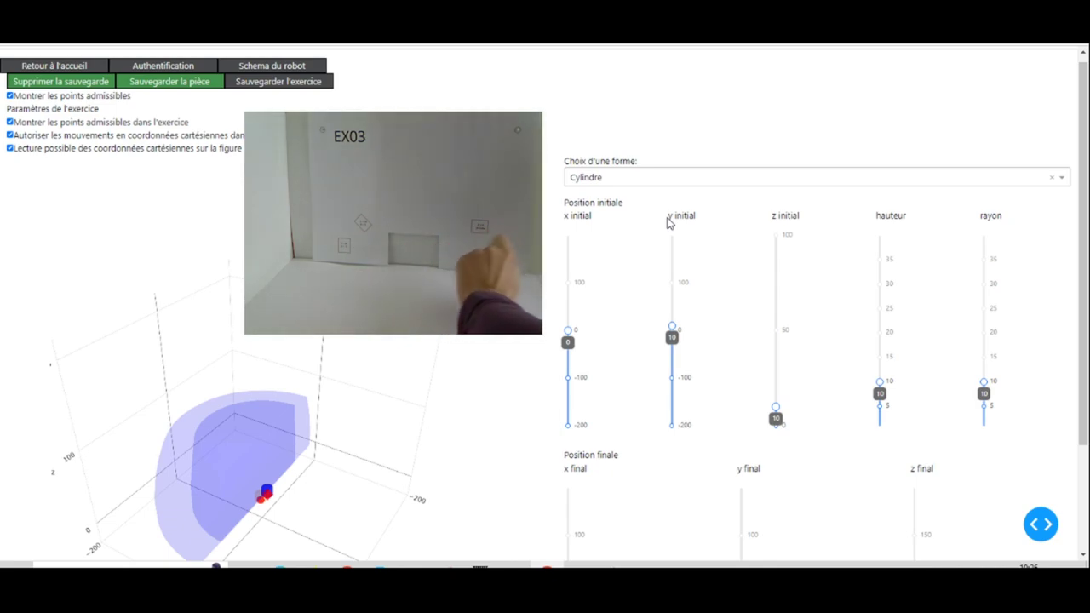
Change Choix d'une forme from Cylindre to Rectangle
{"action": "left_click", "coordinate": [605, 181]}
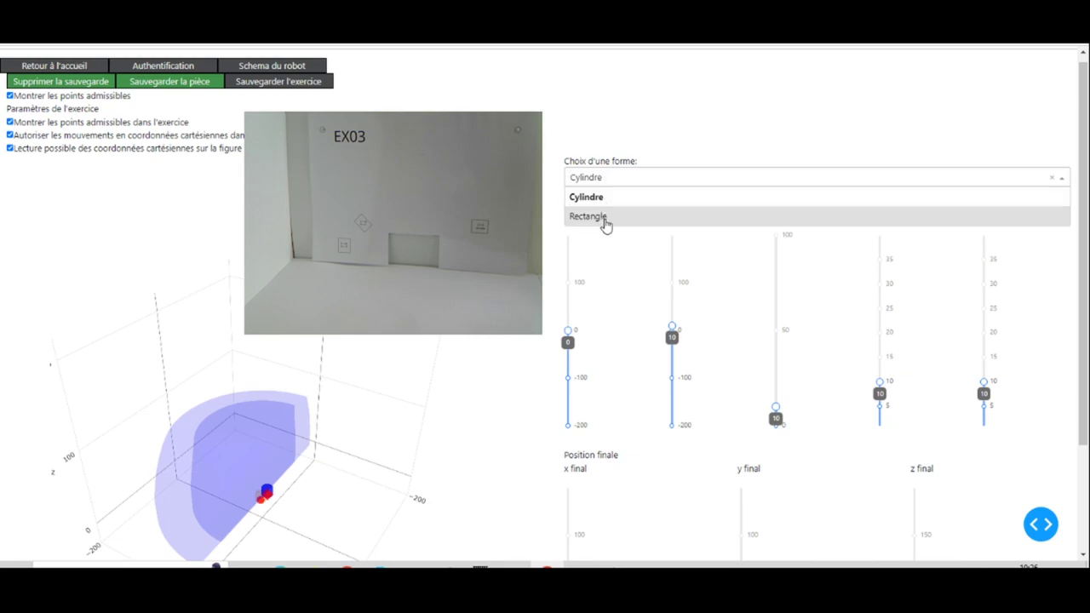
{"action": "left_click", "coordinate": [605, 220]}
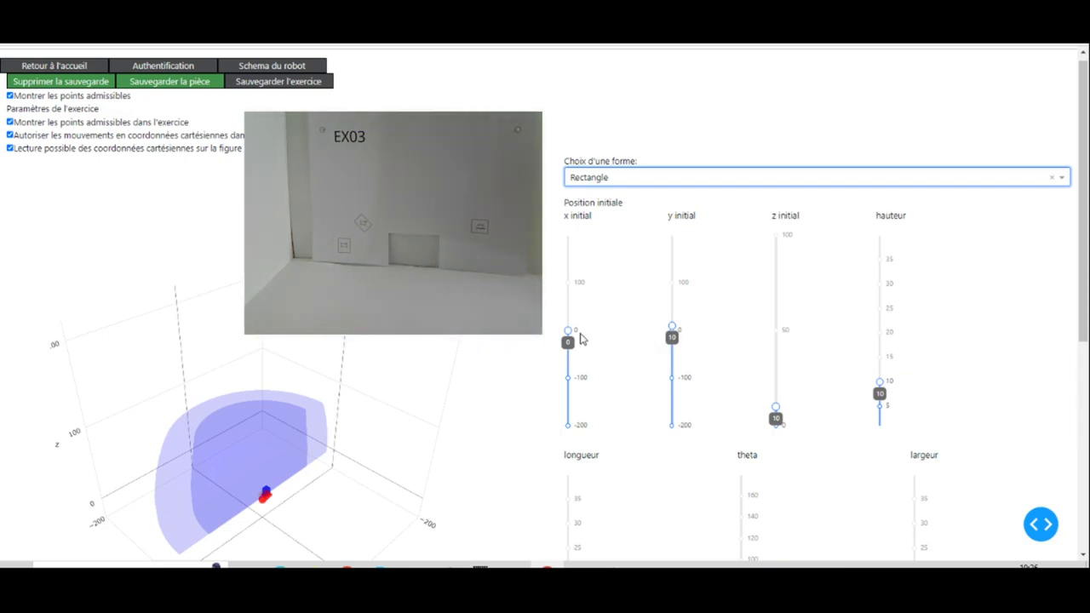
Set the rectangle's x initial to 150, y initial to -35 and z initial to 20
{"action": "left_click_drag", "start_coordinate": [570, 339], "coordinate": [569, 265]}
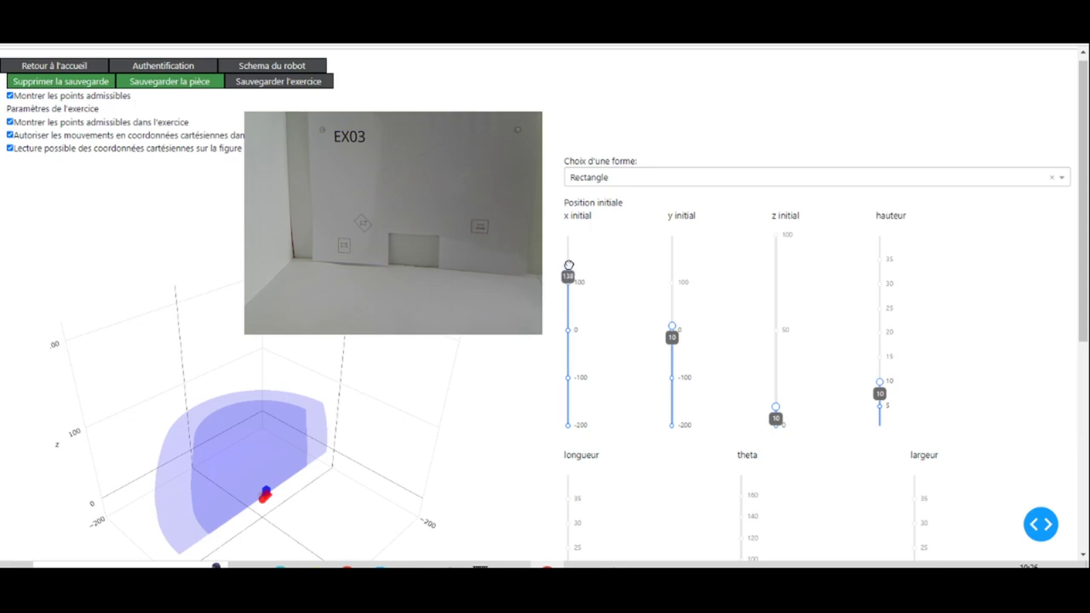
{"action": "left_click_drag", "start_coordinate": [568, 265], "coordinate": [568, 258]}
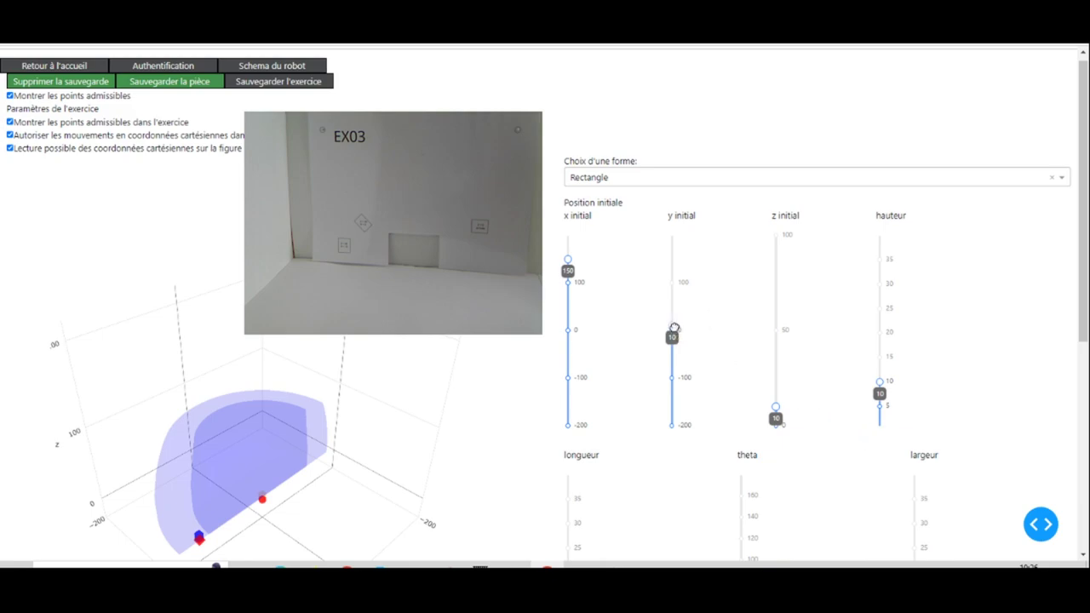
{"action": "left_click_drag", "start_coordinate": [676, 335], "coordinate": [656, 351]}
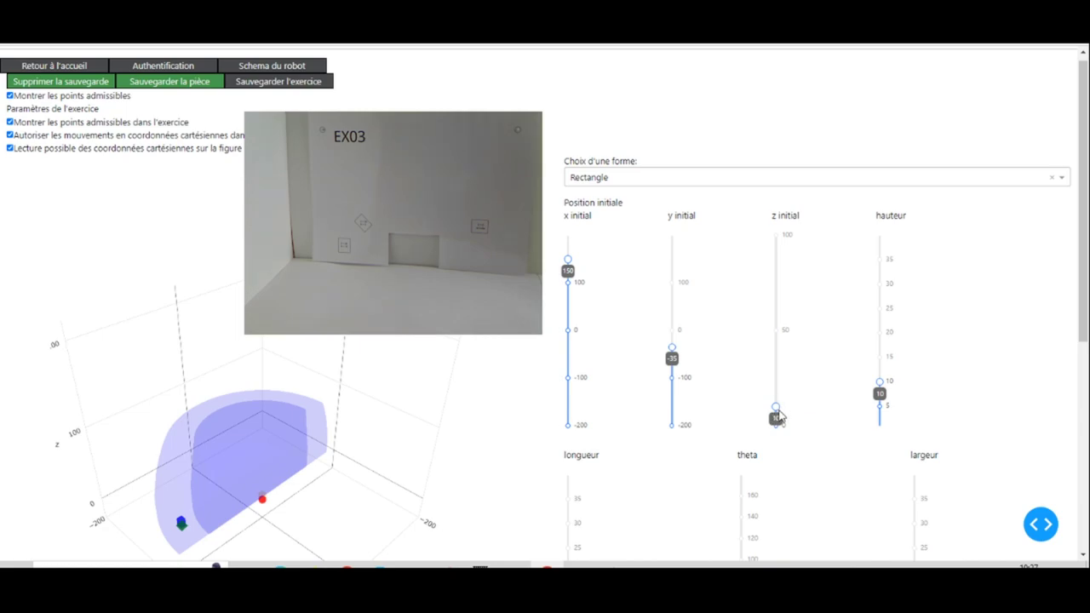
{"action": "left_click_drag", "start_coordinate": [777, 415], "coordinate": [776, 387]}
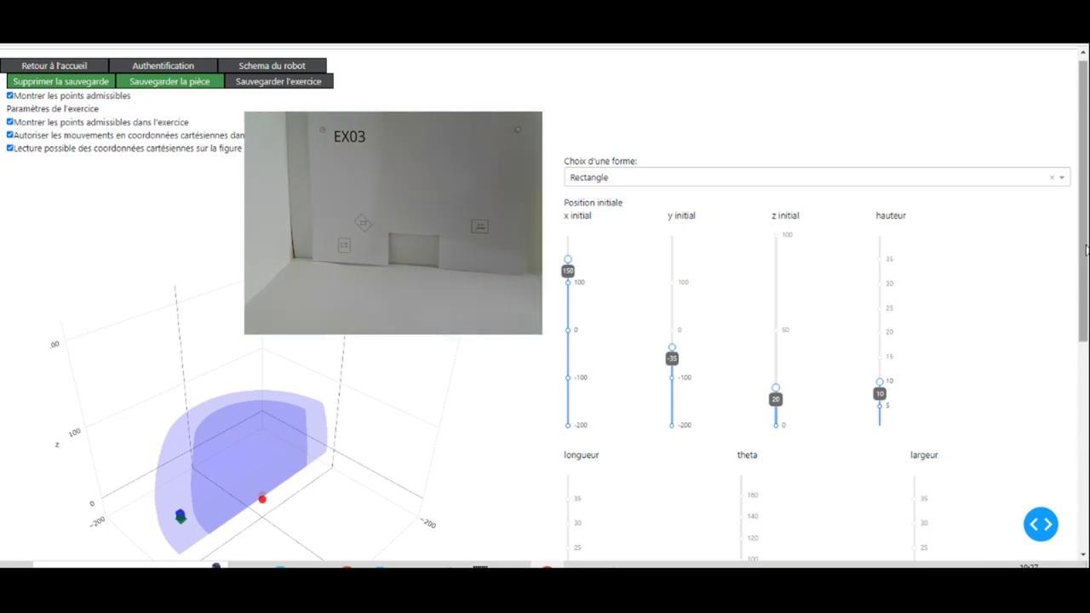
{"action": "left_click_drag", "start_coordinate": [1082, 272], "coordinate": [1080, 394]}
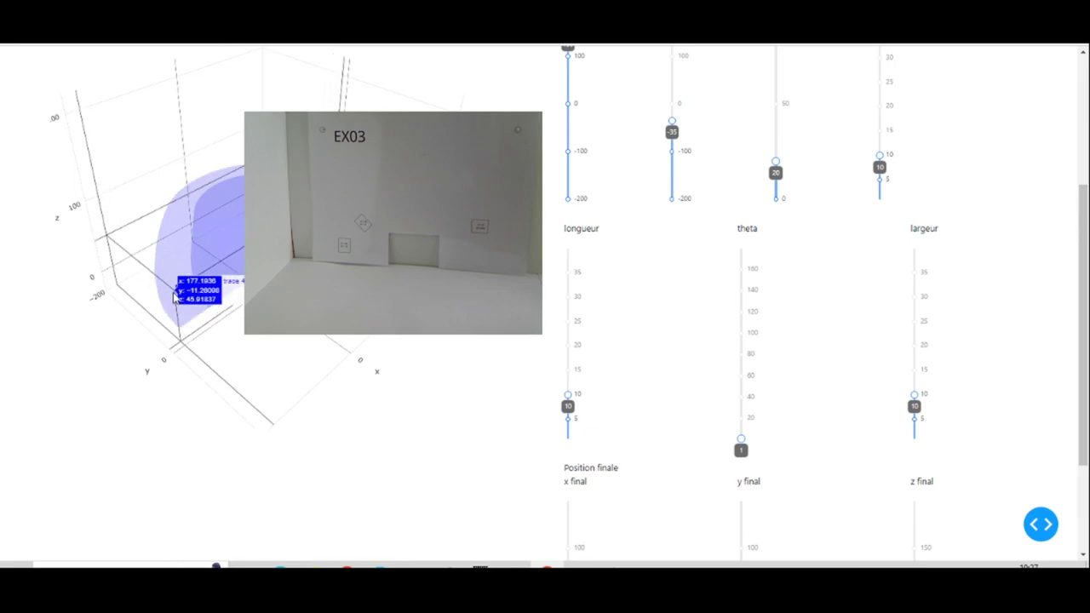
Set the rectangle's longueur to 30 and largeur to 25, viewing the 3D plot from the side
{"action": "mouse_move", "coordinate": [349, 281]}
{"action": "left_mouse_down"}
{"action": "mouse_move", "coordinate": [348, 364]}
{"action": "mouse_move", "coordinate": [228, 290]}
{"action": "left_mouse_up"}
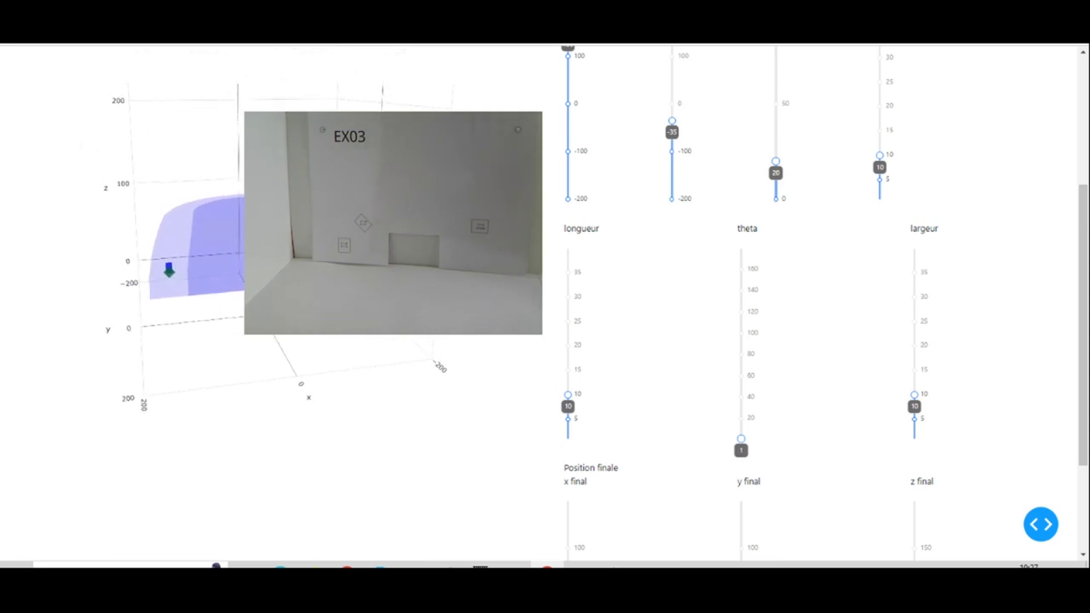
{"action": "mouse_move", "coordinate": [228, 290]}
{"action": "left_mouse_down"}
{"action": "mouse_move", "coordinate": [213, 222]}
{"action": "mouse_move", "coordinate": [281, 255]}
{"action": "left_mouse_up"}
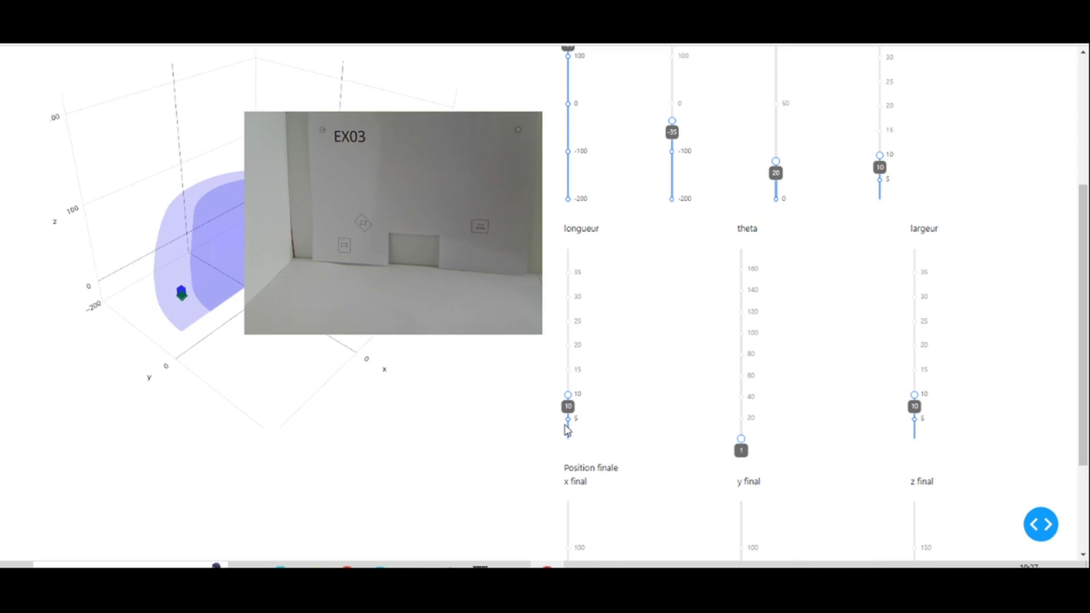
{"action": "left_click_drag", "start_coordinate": [568, 408], "coordinate": [584, 307]}
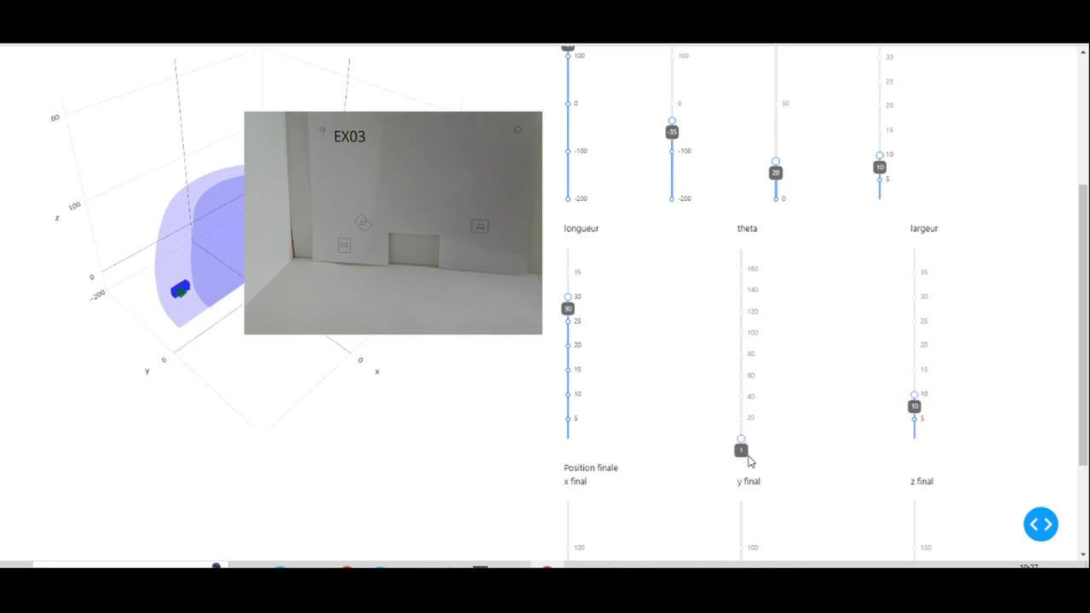
{"action": "mouse_move", "coordinate": [226, 281]}
{"action": "left_click_drag", "start_coordinate": [914, 395], "coordinate": [928, 316]}
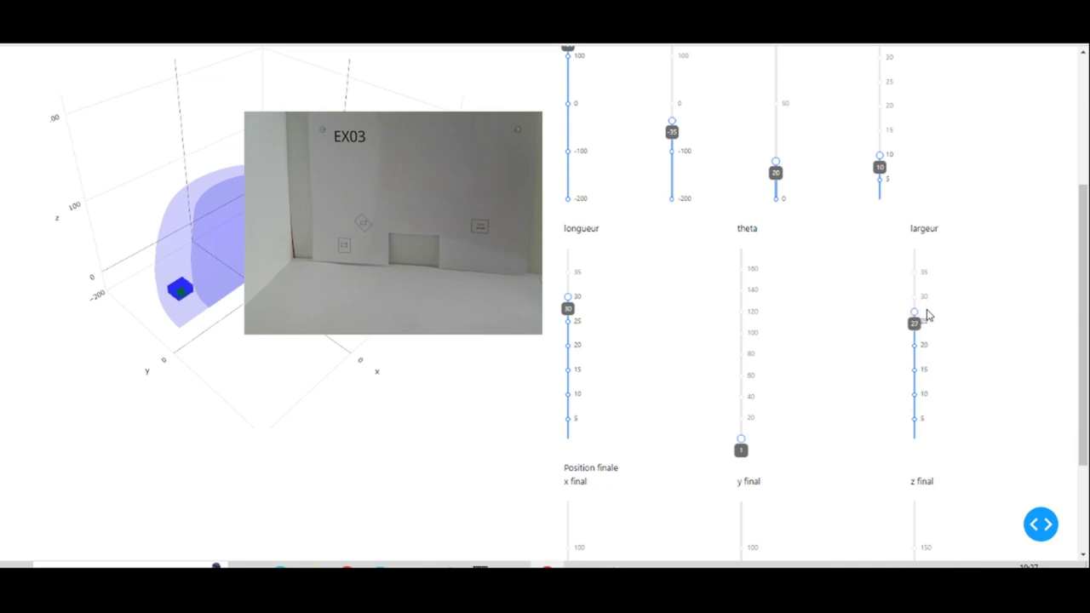
{"action": "key", "text": "Down"}
{"action": "key", "text": "Down"}
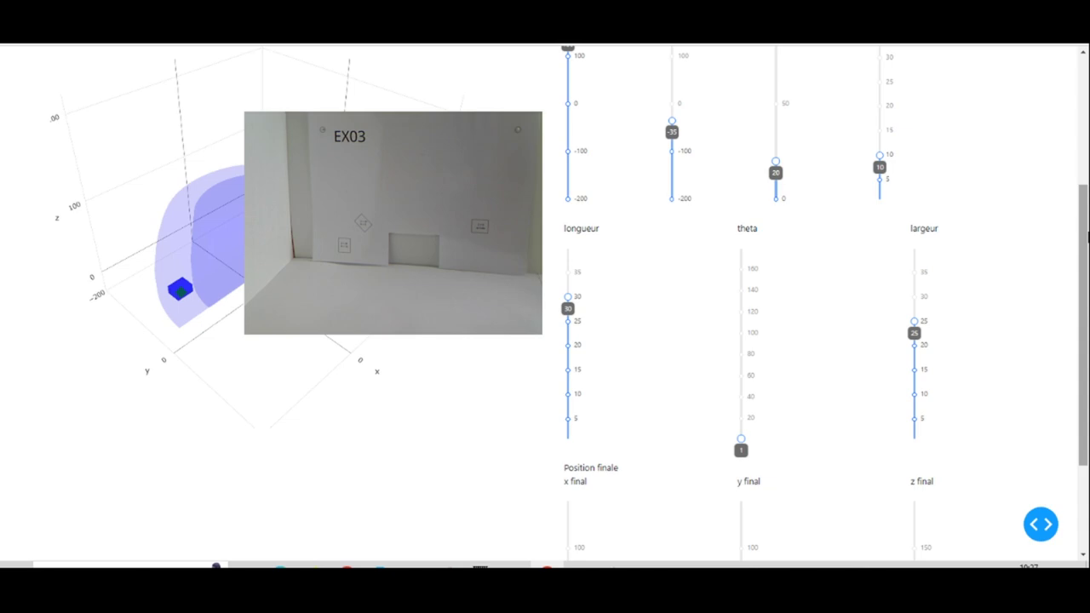
{"action": "left_click_drag", "start_coordinate": [1087, 237], "coordinate": [1086, 323]}
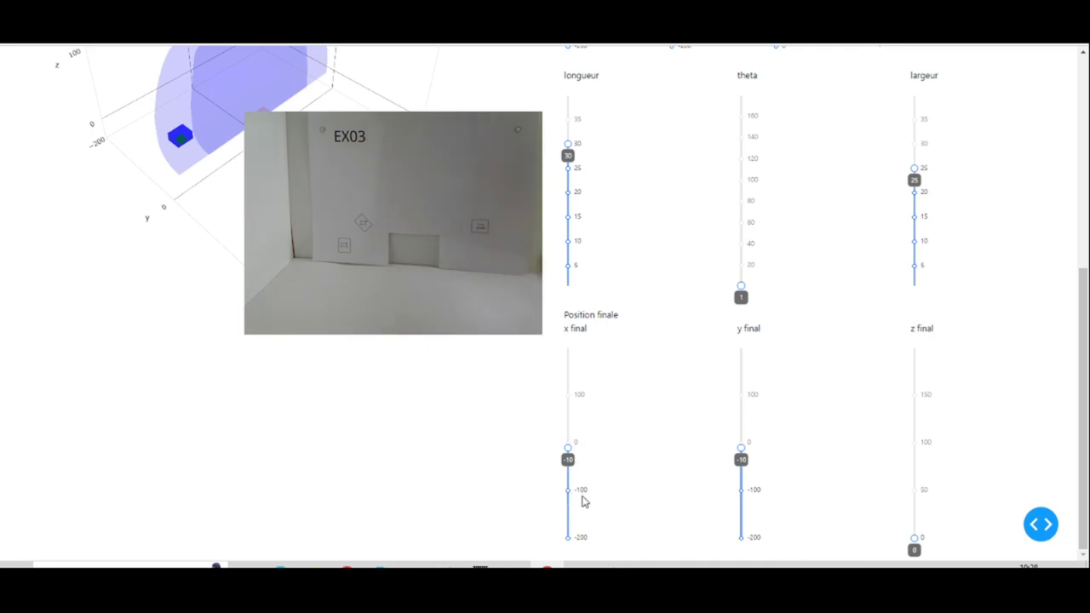
{"action": "left_click_drag", "start_coordinate": [569, 449], "coordinate": [573, 512]}
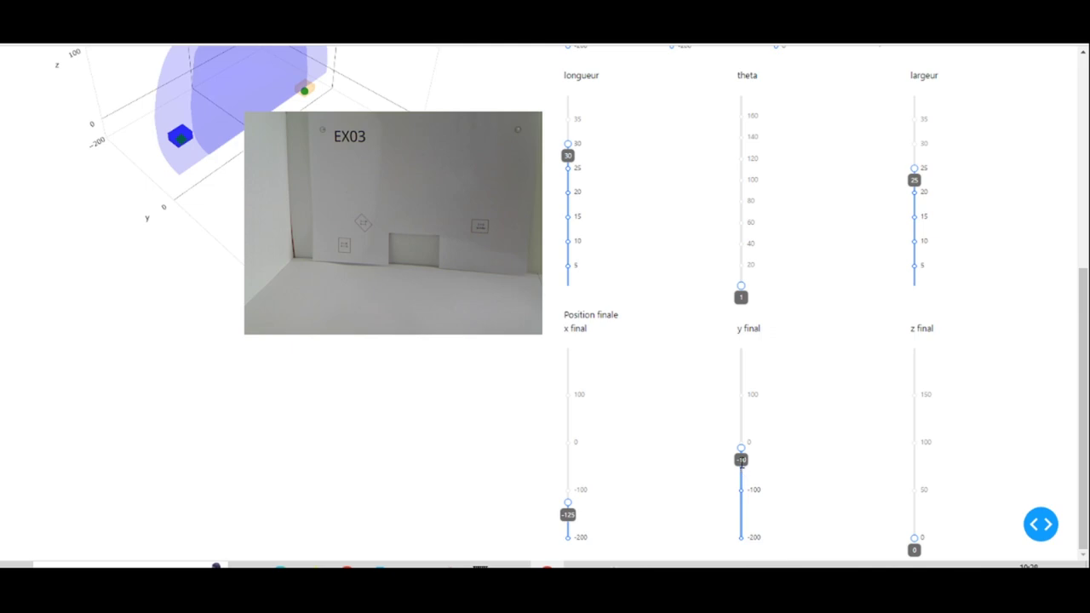
{"action": "left_click_drag", "start_coordinate": [742, 449], "coordinate": [744, 489]}
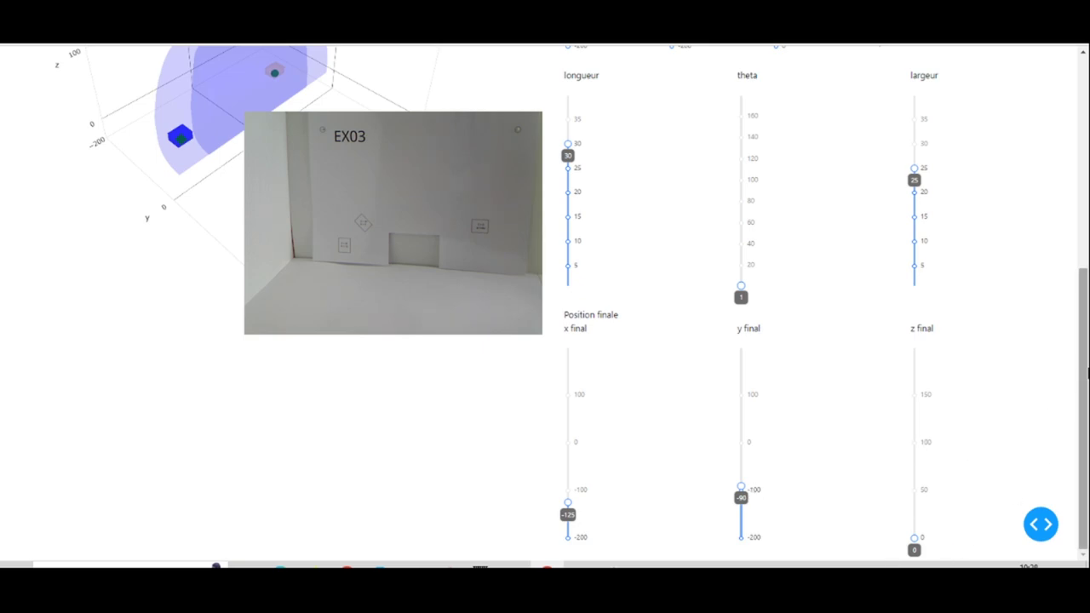
{"action": "scroll", "coordinate": [1082, 378], "scroll_direction": "up", "scroll_amount": 5}
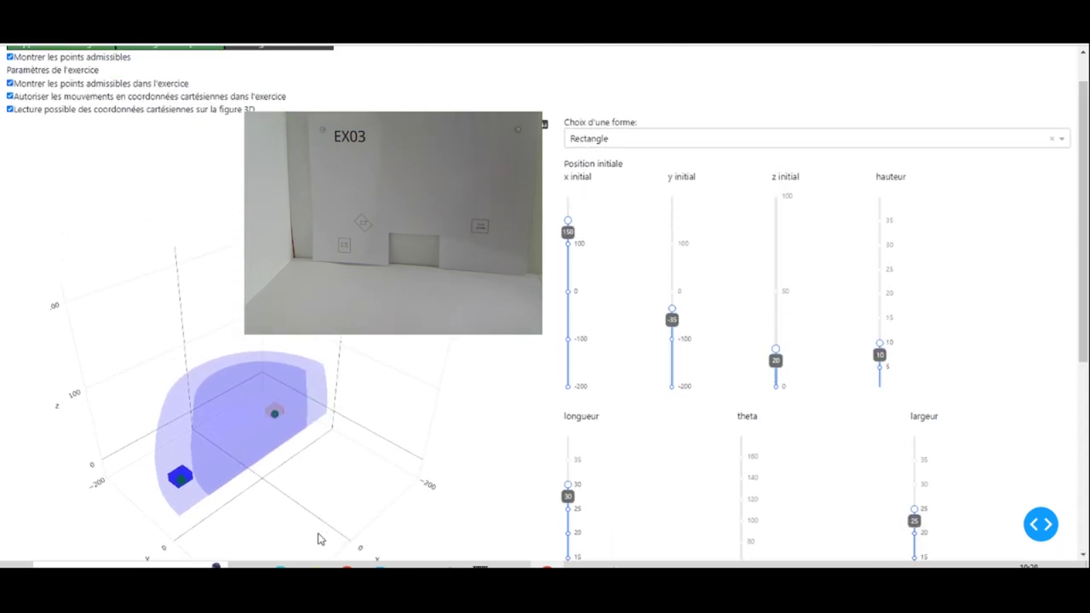
{"action": "left_click_drag", "start_coordinate": [290, 452], "coordinate": [219, 567]}
{"action": "left_click_drag", "start_coordinate": [287, 494], "coordinate": [281, 477]}
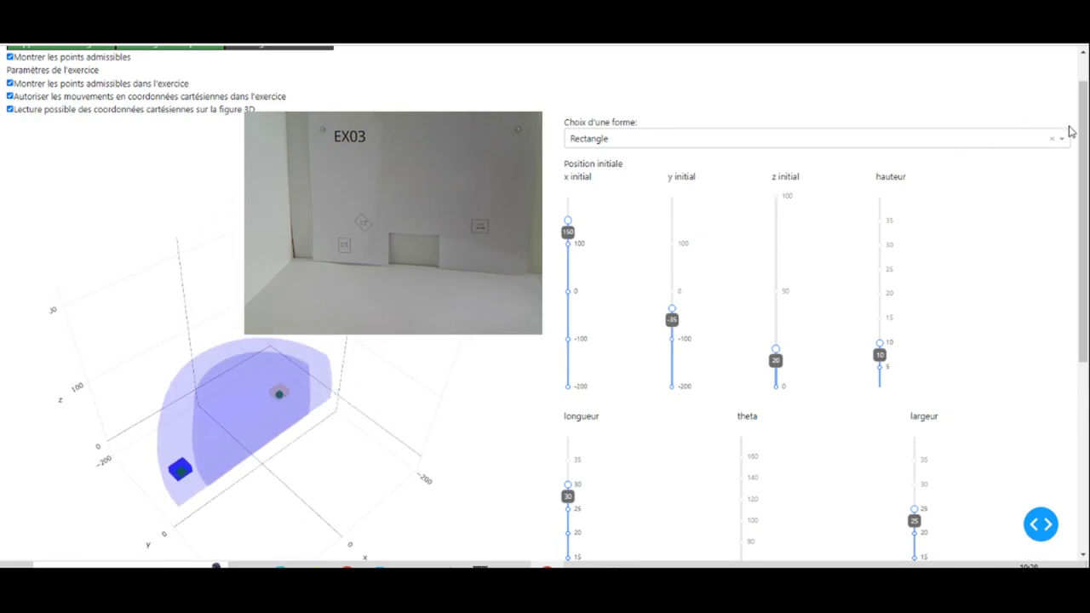
{"action": "left_click_drag", "start_coordinate": [1078, 132], "coordinate": [1079, 109]}
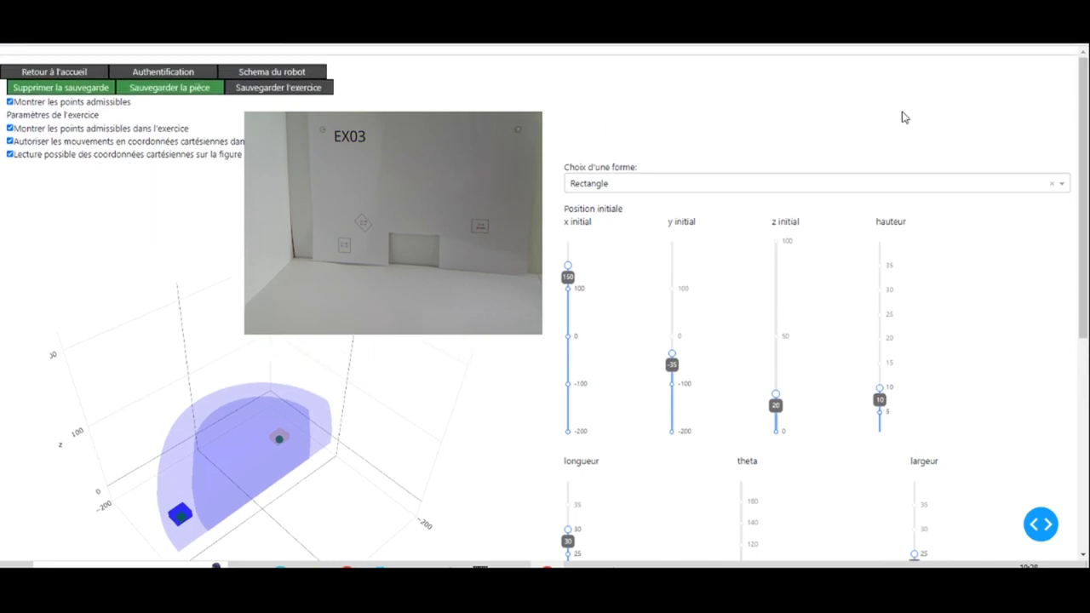
Save the first rectangle piece and set the new piece's x initial to 105
{"action": "left_click", "coordinate": [167, 92]}
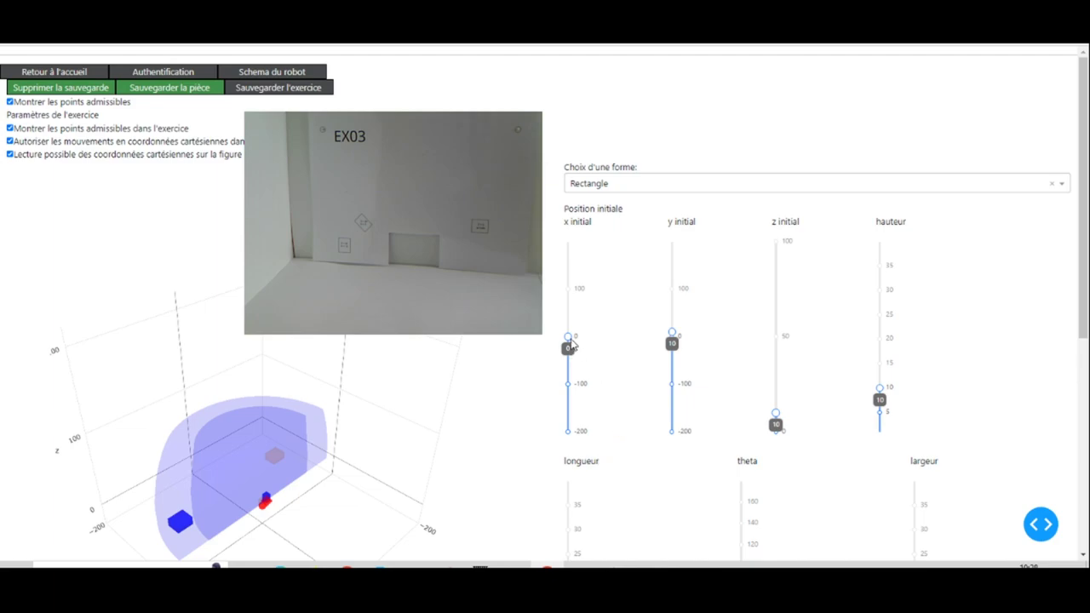
{"action": "left_click_drag", "start_coordinate": [573, 343], "coordinate": [569, 287]}
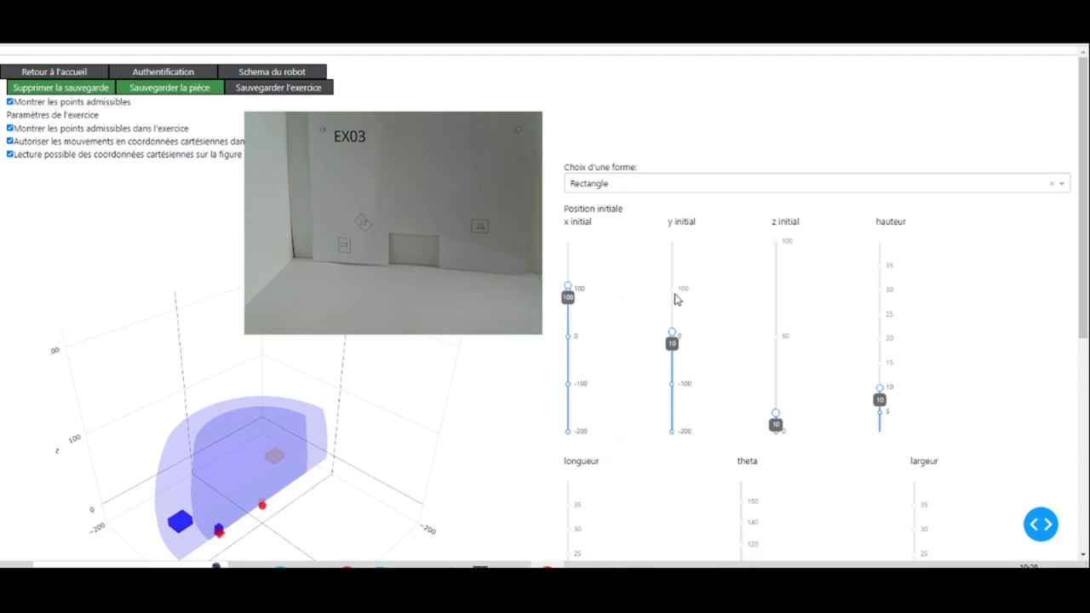
{"action": "key", "text": "Down"}
Set the new piece's y initial to -85, z initial to 30 and hauteur to 5
{"action": "left_click_drag", "start_coordinate": [673, 342], "coordinate": [672, 381]}
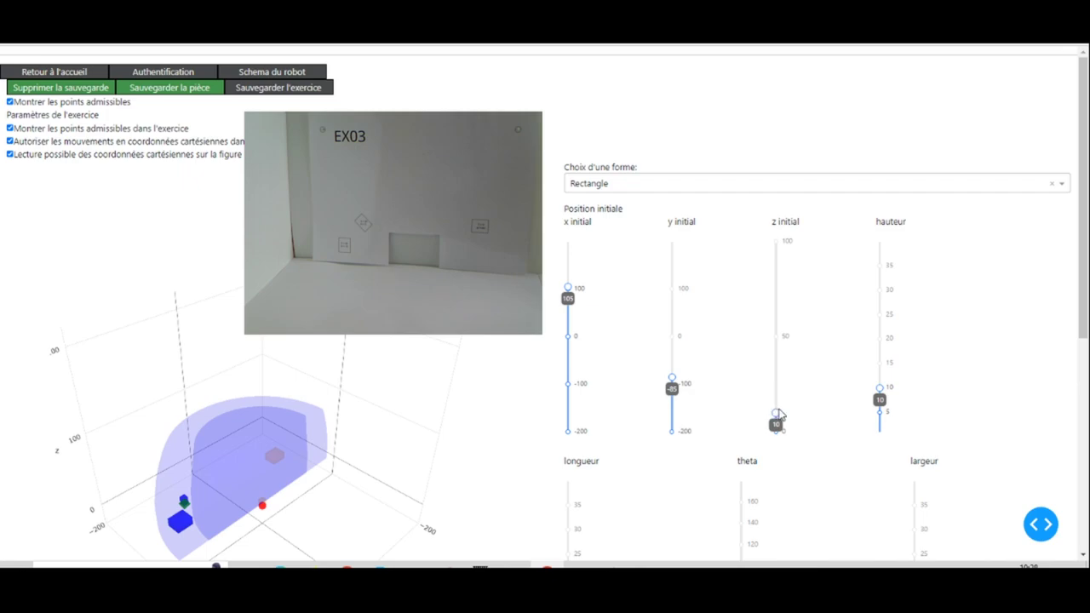
{"action": "mouse_move", "coordinate": [778, 414]}
{"action": "left_mouse_down"}
{"action": "mouse_move", "coordinate": [786, 349]}
{"action": "mouse_move", "coordinate": [786, 383]}
{"action": "left_mouse_up"}
{"action": "left_click_drag", "start_coordinate": [882, 387], "coordinate": [886, 411]}
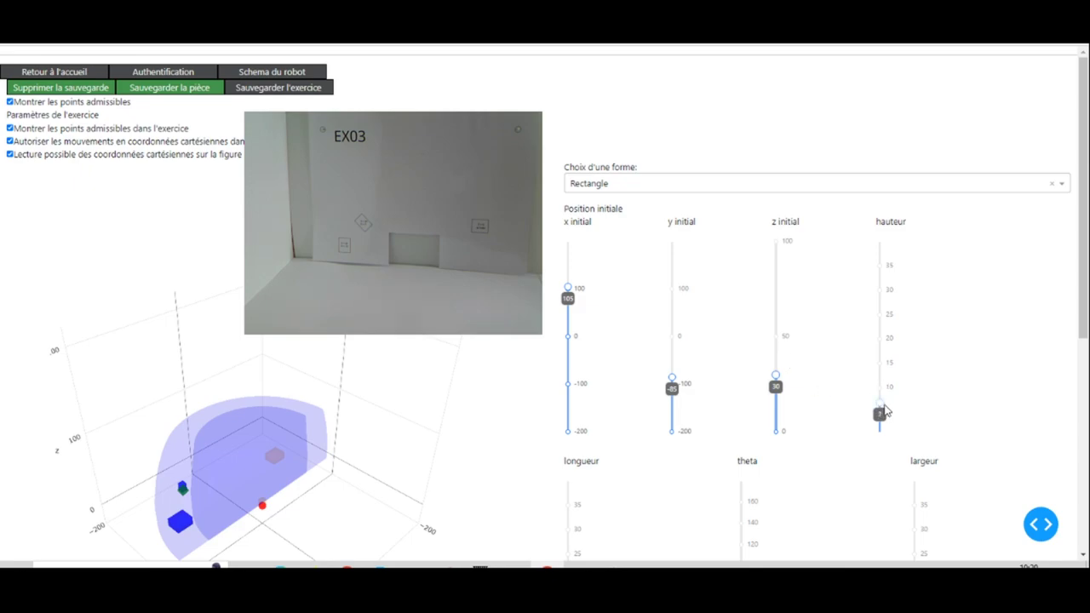
{"action": "left_click_drag", "start_coordinate": [885, 412], "coordinate": [882, 419]}
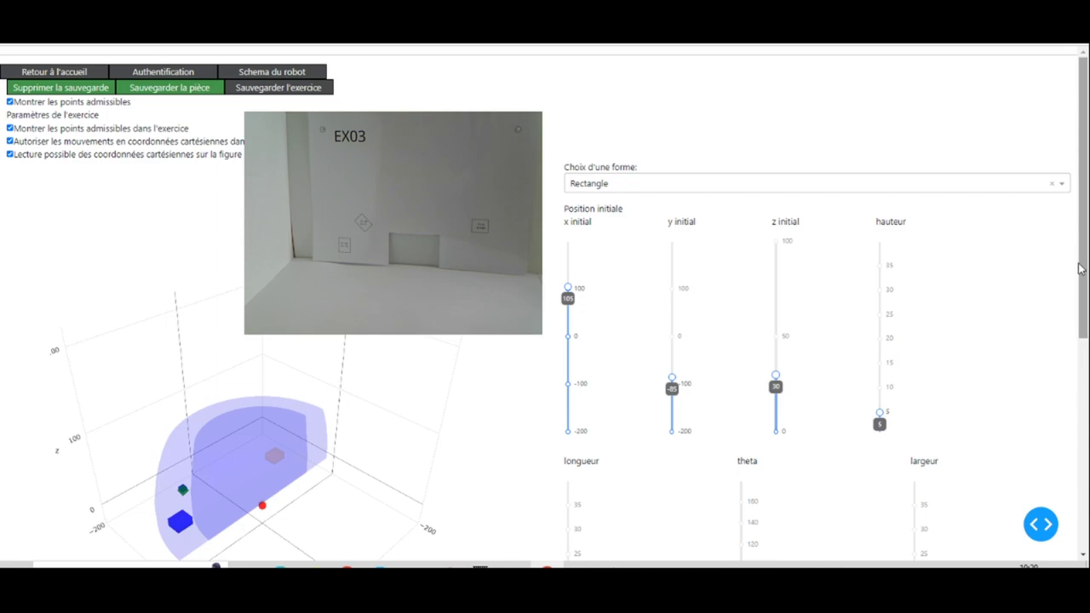
{"action": "left_click_drag", "start_coordinate": [1083, 257], "coordinate": [1078, 436]}
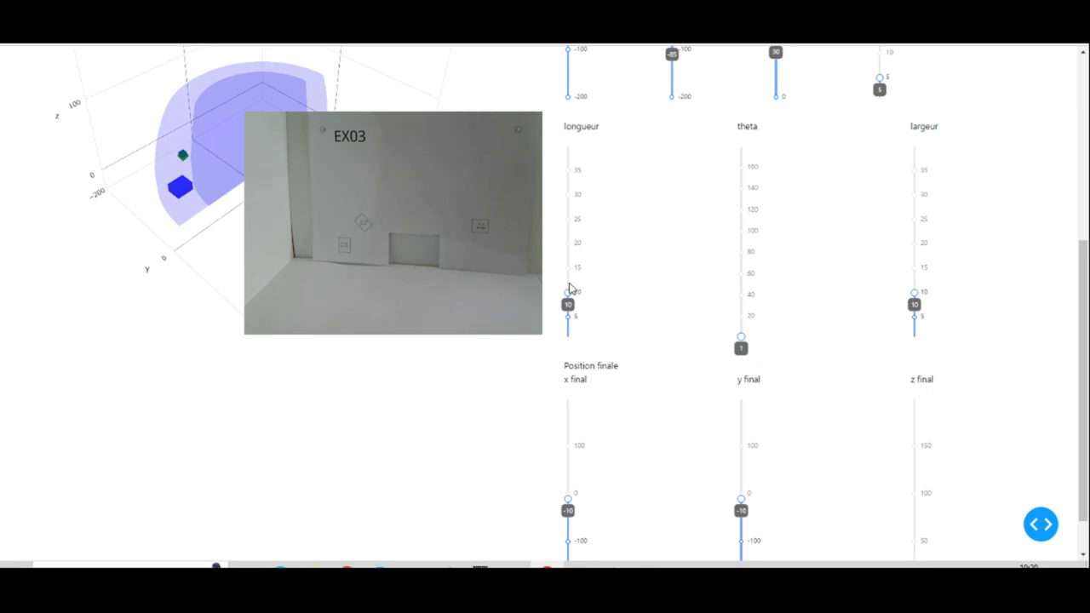
Set the second rectangle's longueur to 30, theta to 45 and largeur to 25
{"action": "left_click_drag", "start_coordinate": [569, 291], "coordinate": [568, 195]}
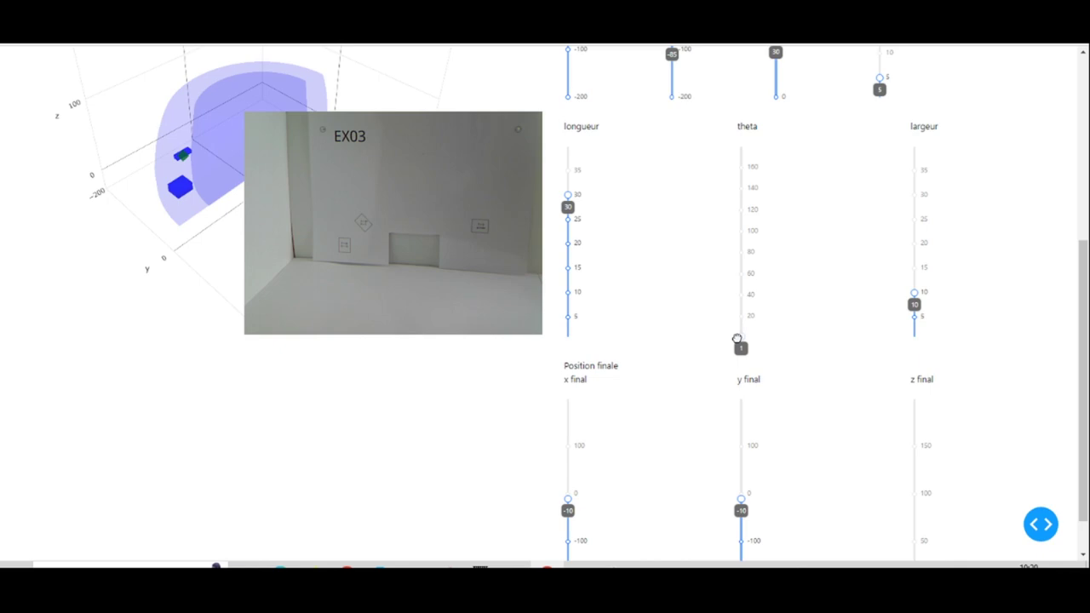
{"action": "mouse_move", "coordinate": [737, 339]}
{"action": "left_mouse_down"}
{"action": "mouse_move", "coordinate": [738, 275]}
{"action": "mouse_move", "coordinate": [738, 293]}
{"action": "left_mouse_up"}
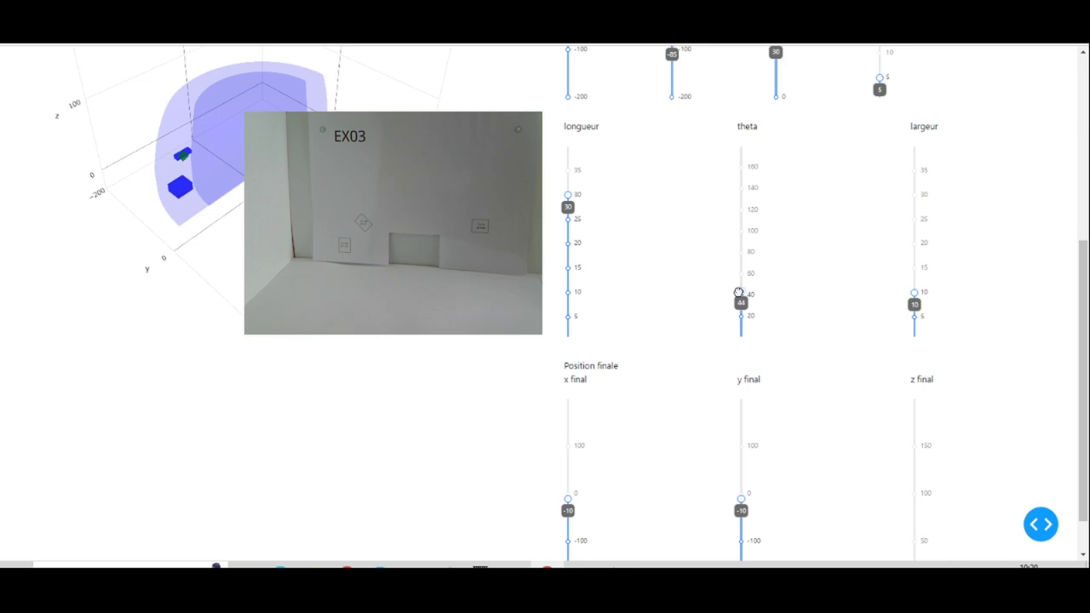
{"action": "left_click_drag", "start_coordinate": [738, 292], "coordinate": [738, 291]}
{"action": "key", "text": "Down"}
{"action": "left_click_drag", "start_coordinate": [914, 293], "coordinate": [914, 211]}
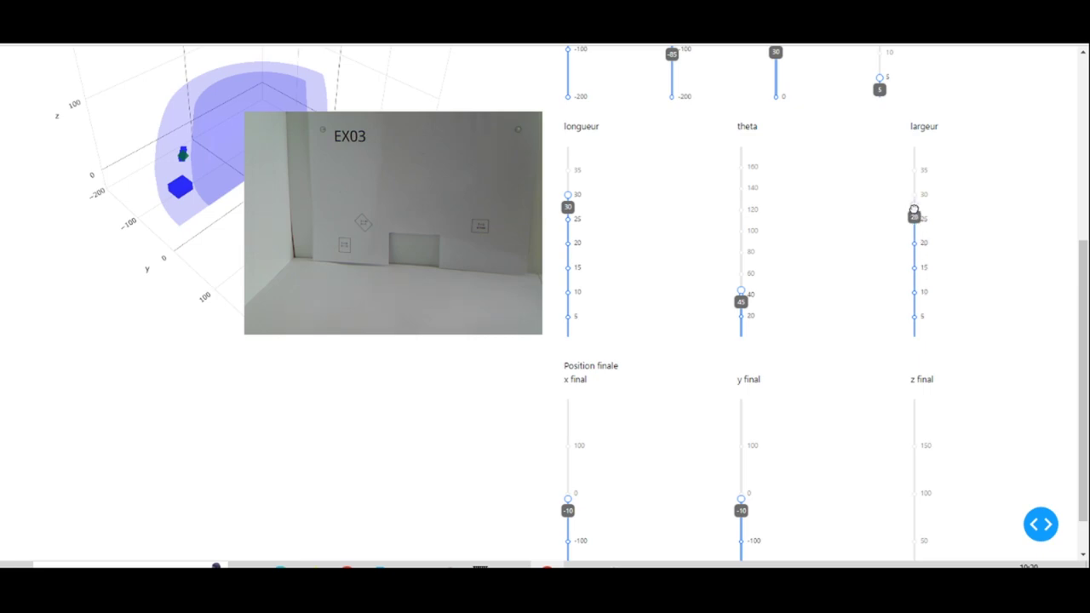
{"action": "key", "text": "Down"}
{"action": "key", "text": "Down"}
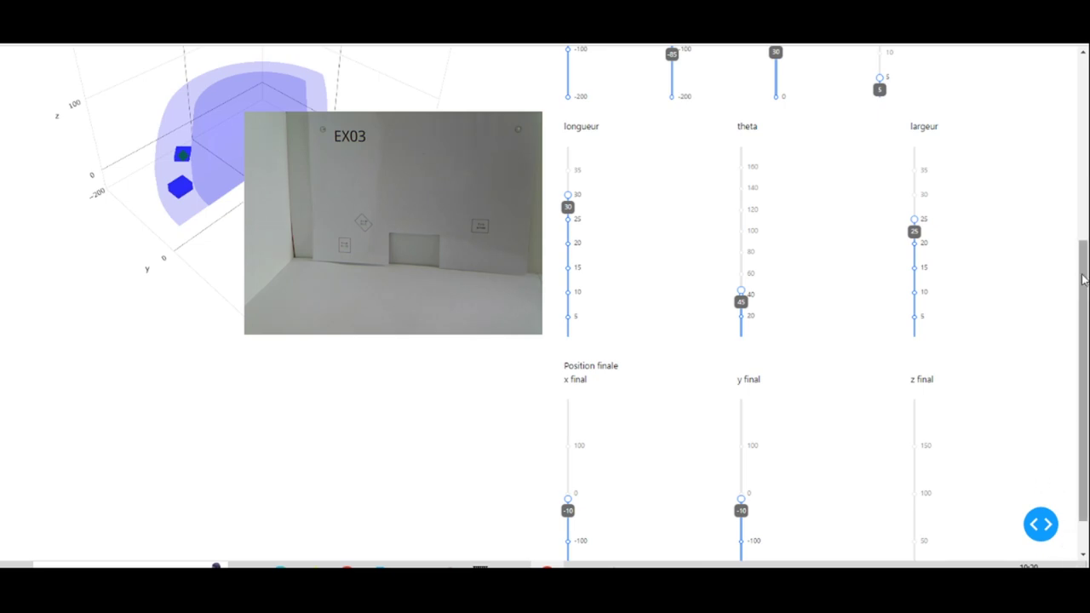
{"action": "scroll", "coordinate": [1084, 280], "scroll_direction": "down", "scroll_amount": 1}
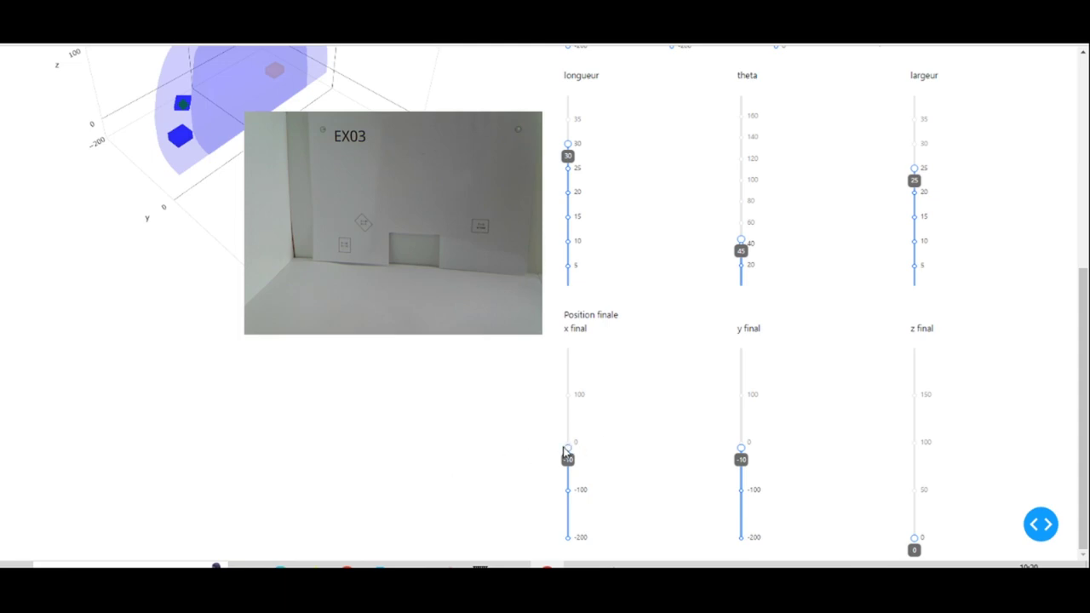
Set the second piece's x final to -125 and y final to -90
{"action": "left_click_drag", "start_coordinate": [566, 448], "coordinate": [567, 510]}
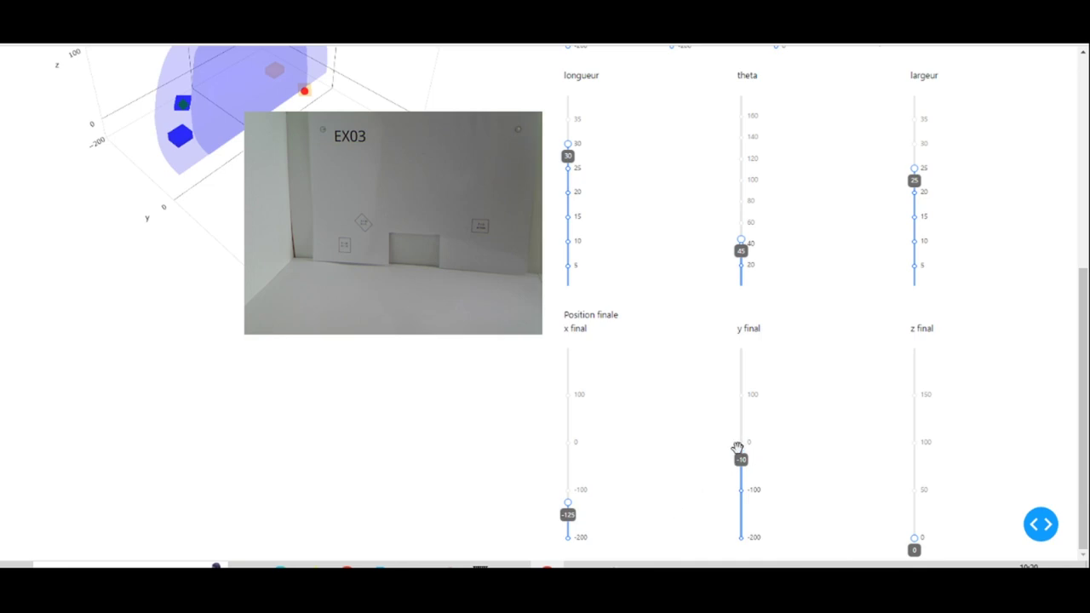
{"action": "left_click_drag", "start_coordinate": [737, 450], "coordinate": [735, 493]}
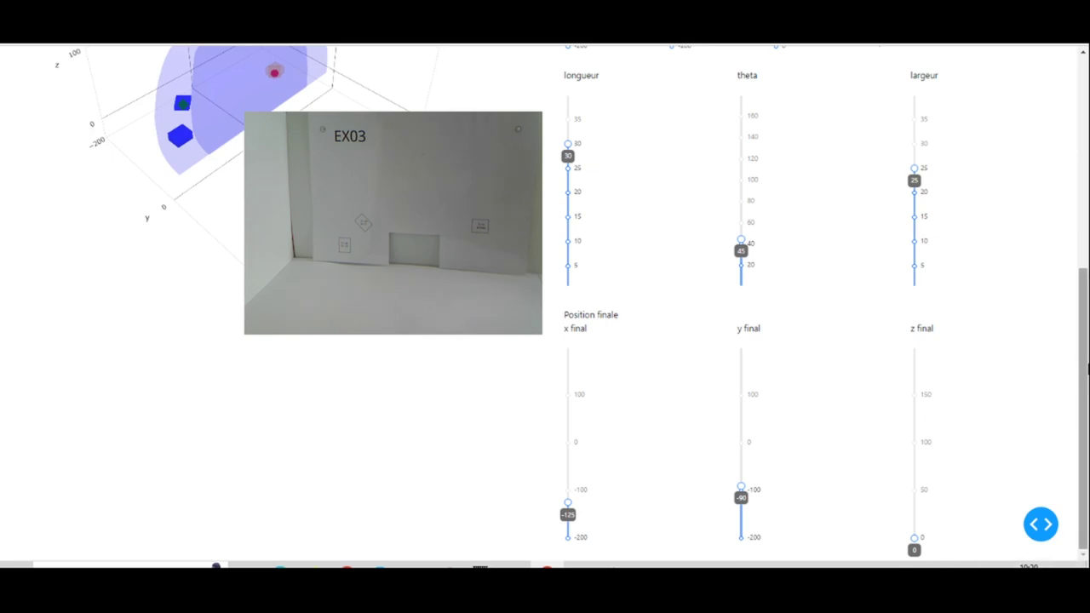
{"action": "left_click_drag", "start_coordinate": [1080, 381], "coordinate": [1088, 158]}
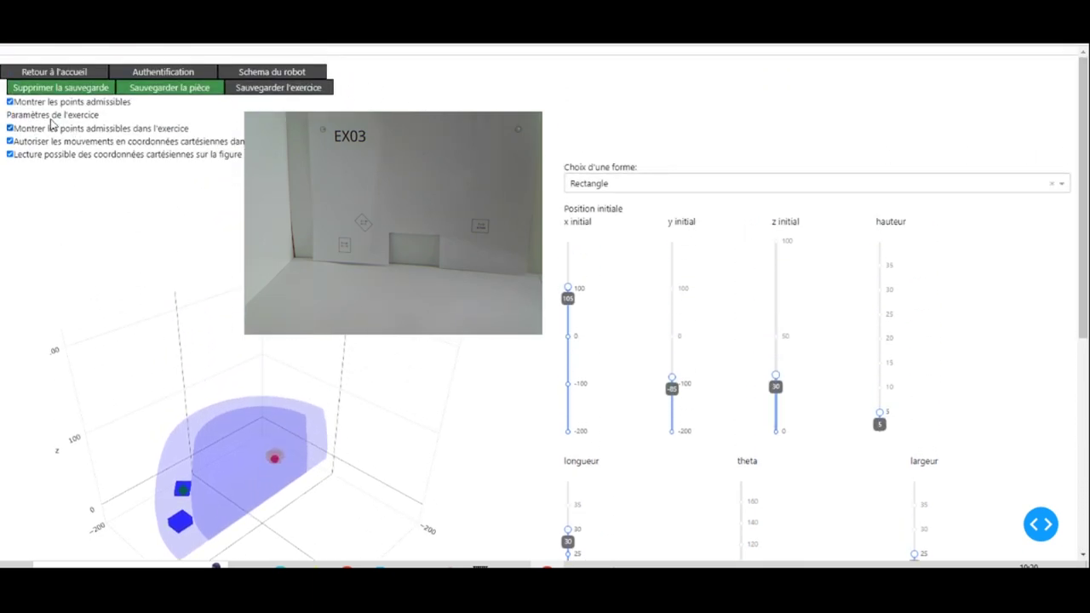
Save the second piece, then save the exercise as EXO3 and close the save dialog
{"action": "left_click", "coordinate": [154, 94]}
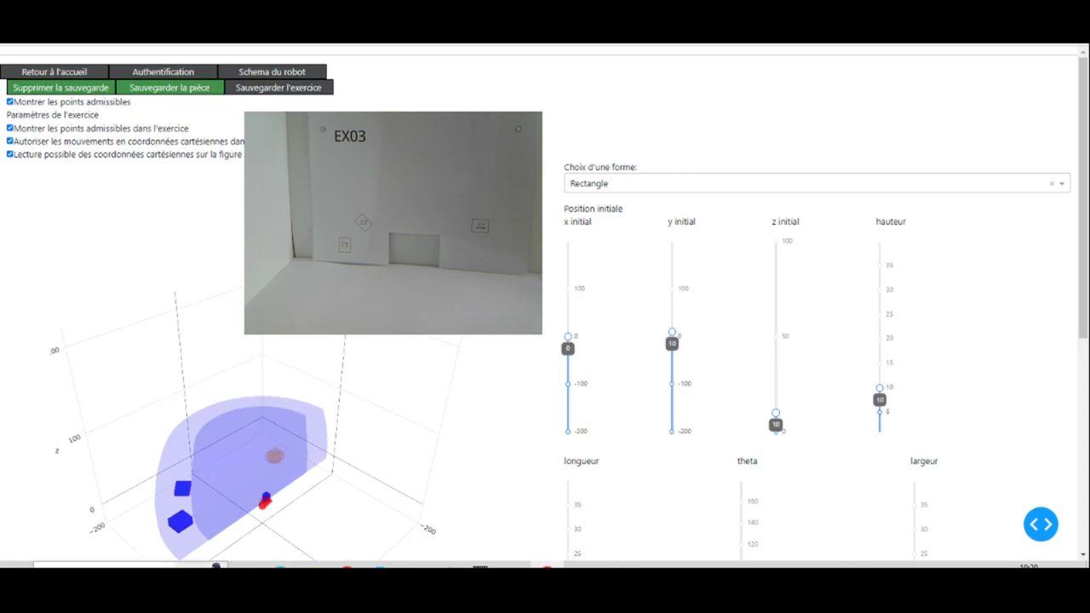
{"action": "mouse_move", "coordinate": [286, 516]}
{"action": "left_mouse_down"}
{"action": "mouse_move", "coordinate": [371, 421]}
{"action": "mouse_move", "coordinate": [110, 469]}
{"action": "mouse_move", "coordinate": [226, 419]}
{"action": "mouse_move", "coordinate": [300, 549]}
{"action": "mouse_move", "coordinate": [300, 513]}
{"action": "left_mouse_up"}
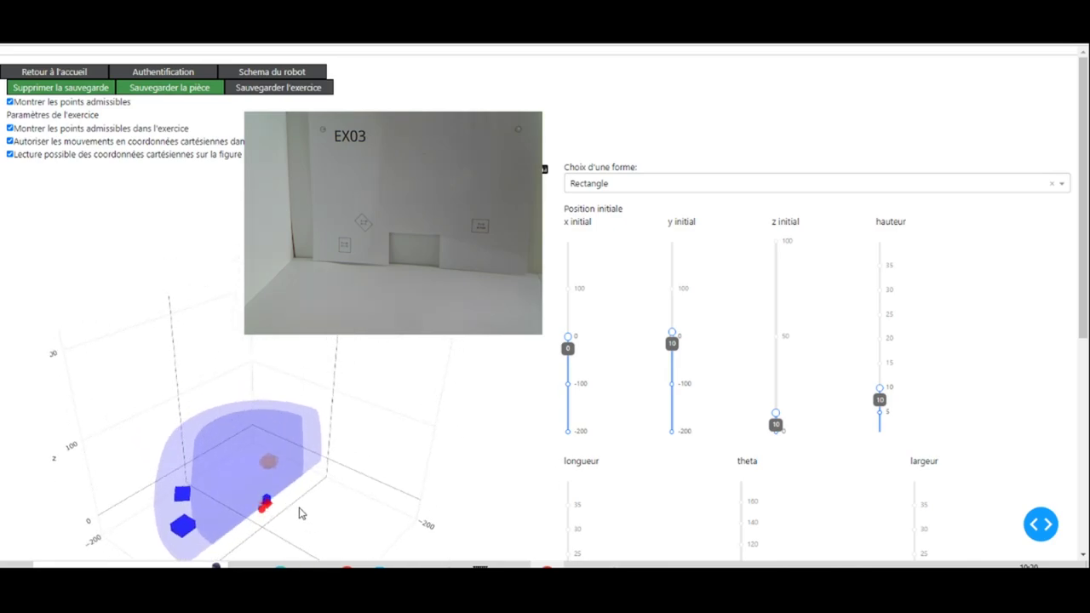
{"action": "left_click", "coordinate": [253, 92]}
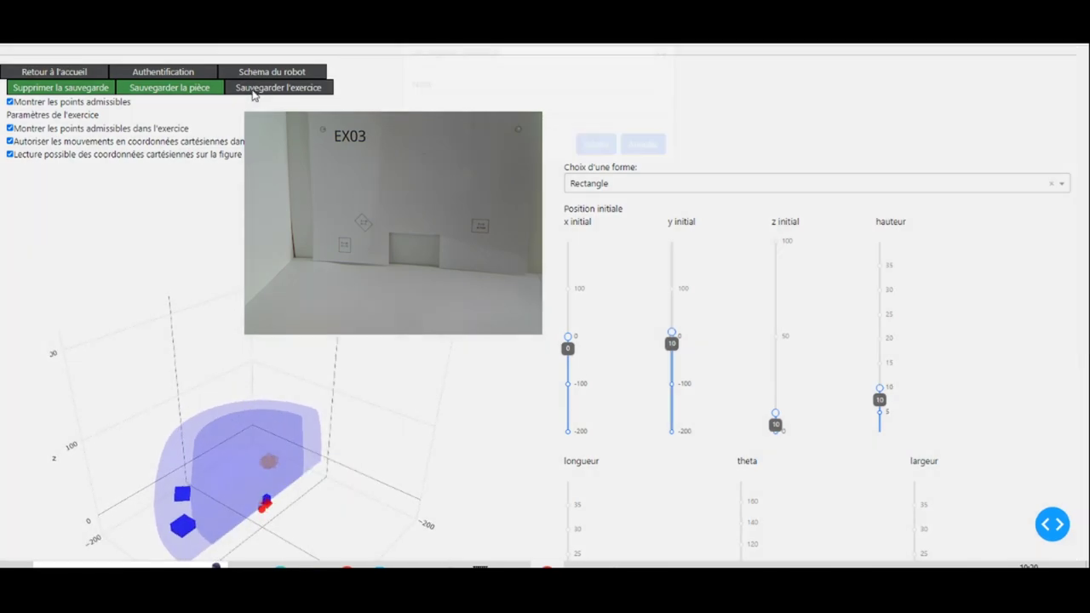
{"action": "left_click", "coordinate": [477, 129]}
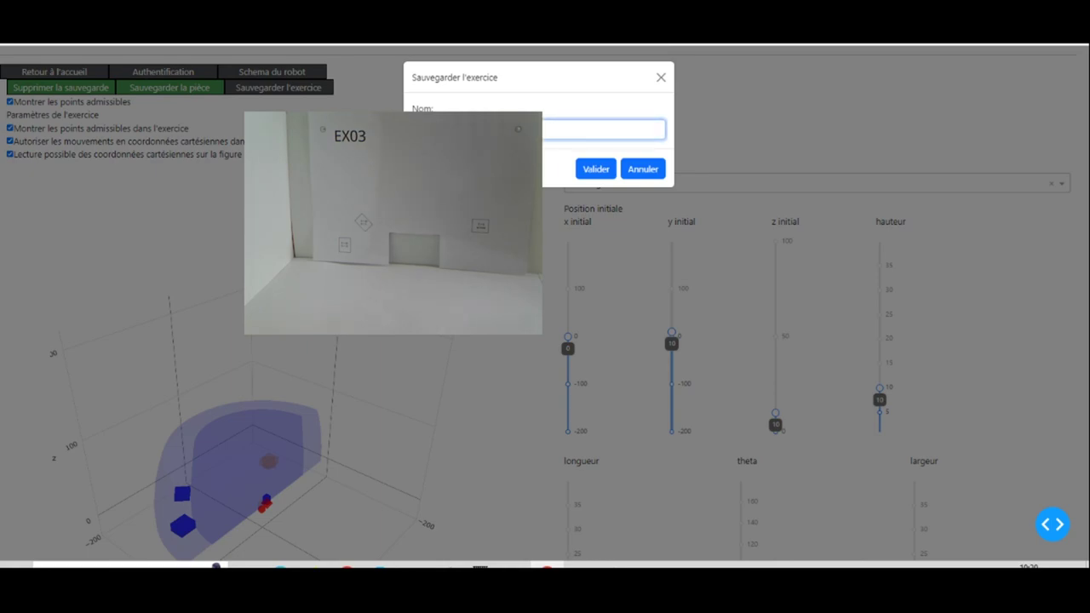
{"action": "left_click", "coordinate": [616, 175]}
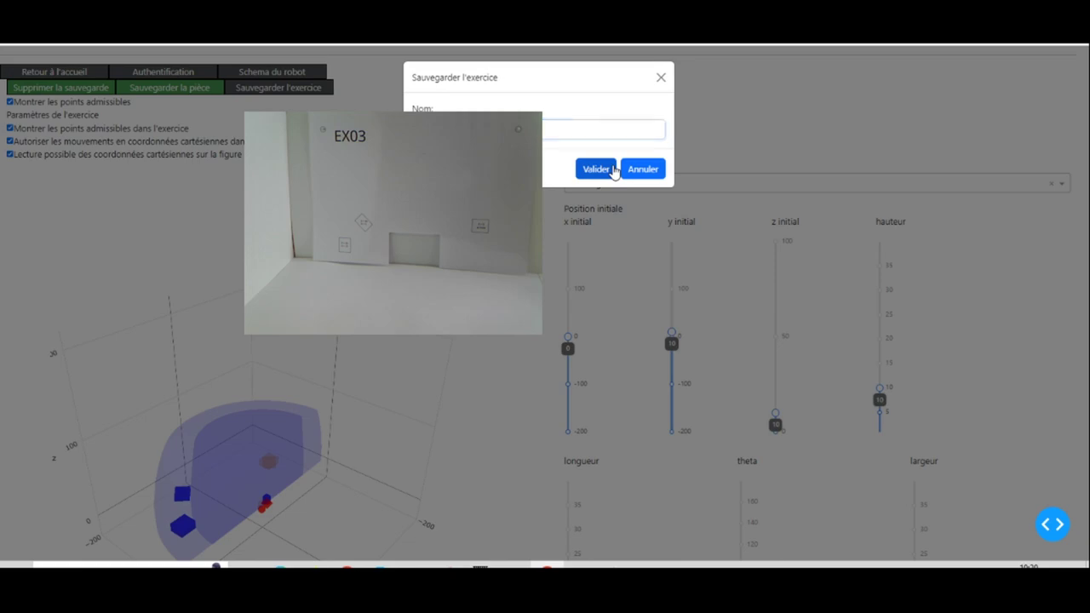
{"action": "left_click", "coordinate": [660, 78]}
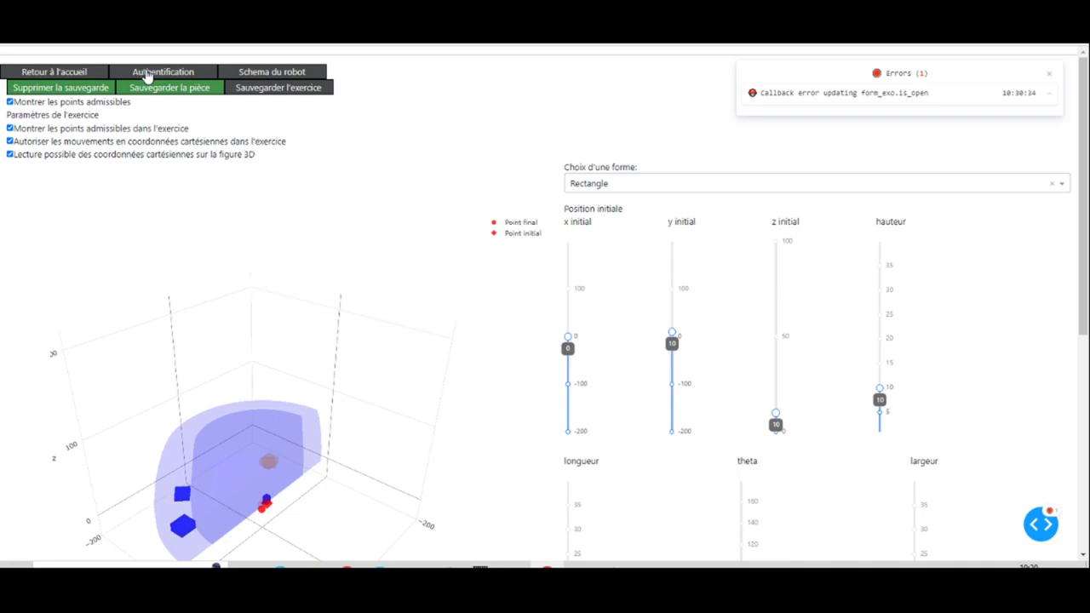
Log in with the Eleve role to open the robot-arm control page
{"action": "left_click", "coordinate": [147, 75]}
{"action": "left_click", "coordinate": [434, 154]}
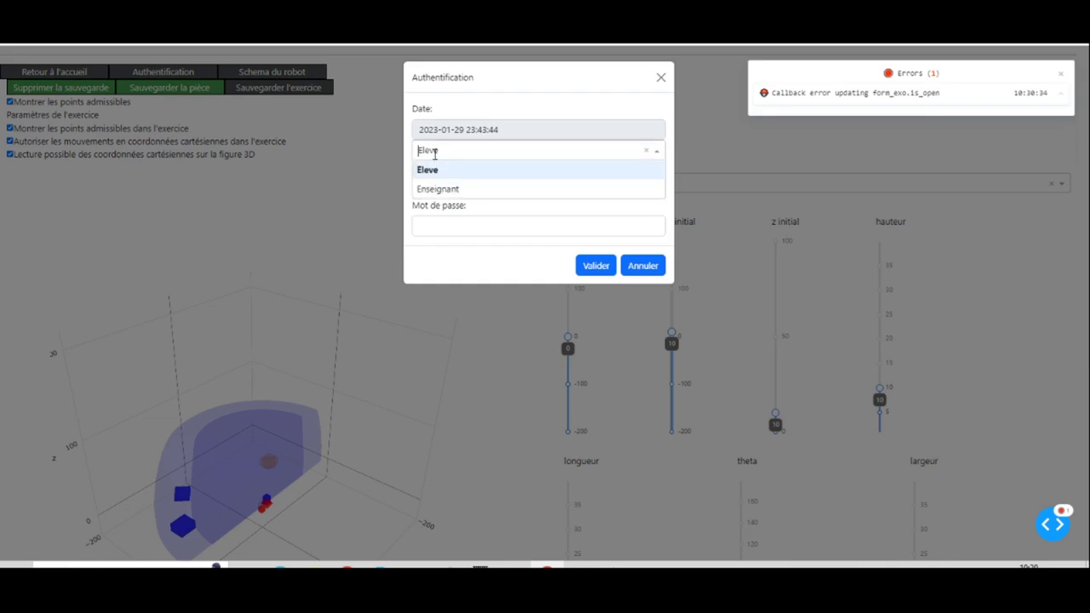
{"action": "left_click", "coordinate": [434, 175]}
{"action": "left_click", "coordinate": [597, 271]}
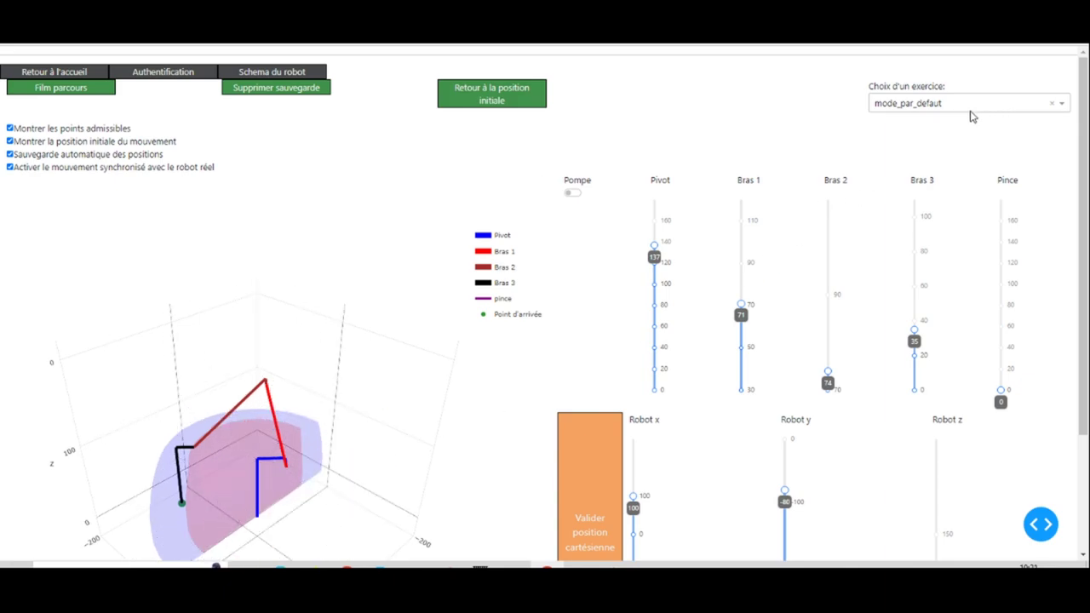
Select EXO3 in the Choix d'un exercice list and orbit the 3D plot to inspect its pieces
{"action": "left_click", "coordinate": [901, 106]}
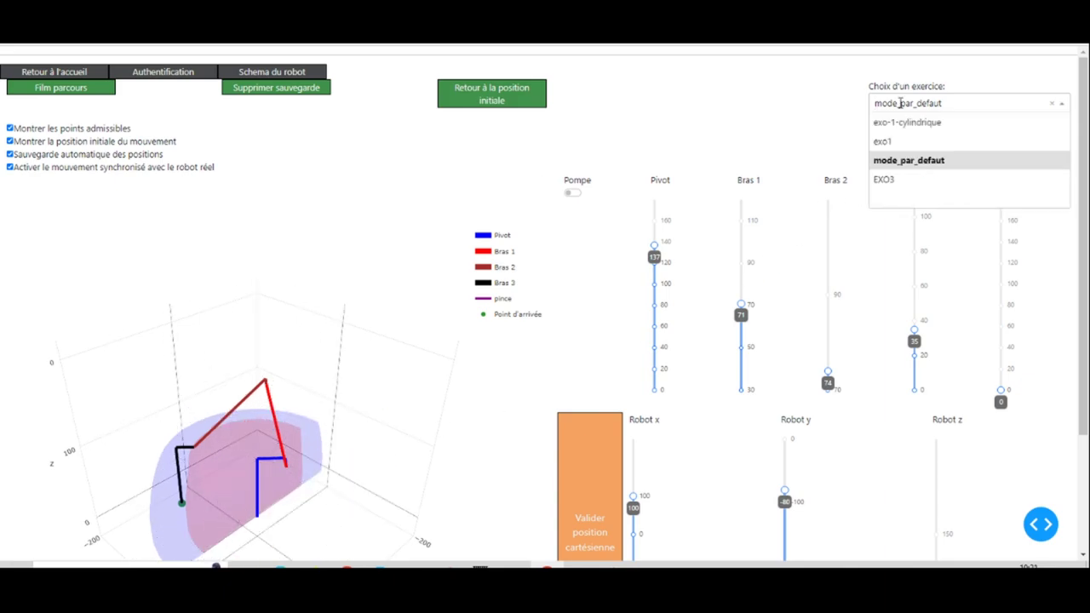
{"action": "left_click", "coordinate": [884, 180]}
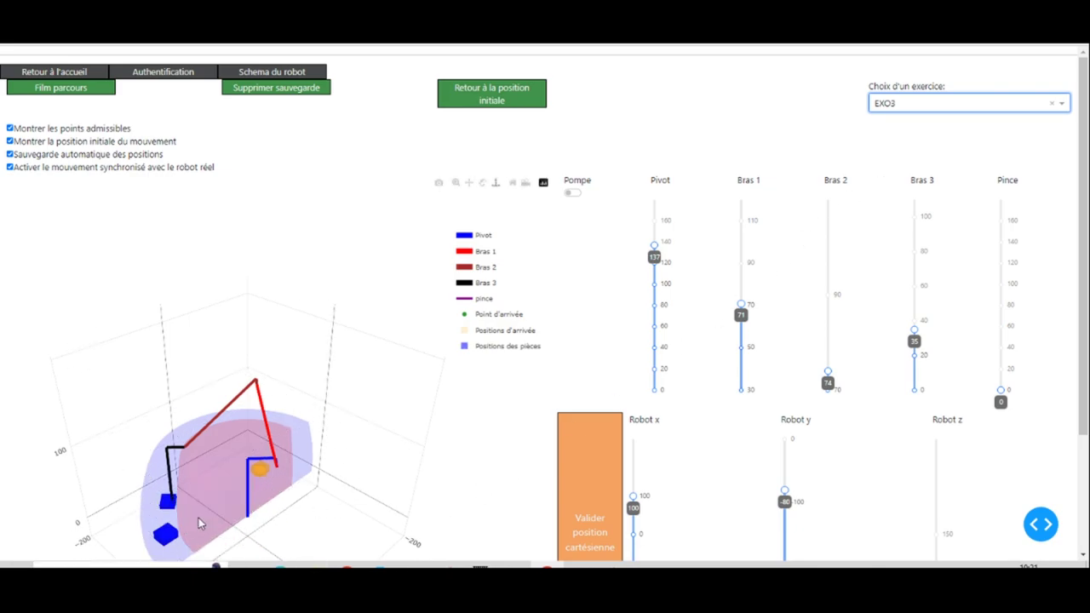
{"action": "left_click_drag", "start_coordinate": [142, 528], "coordinate": [267, 474]}
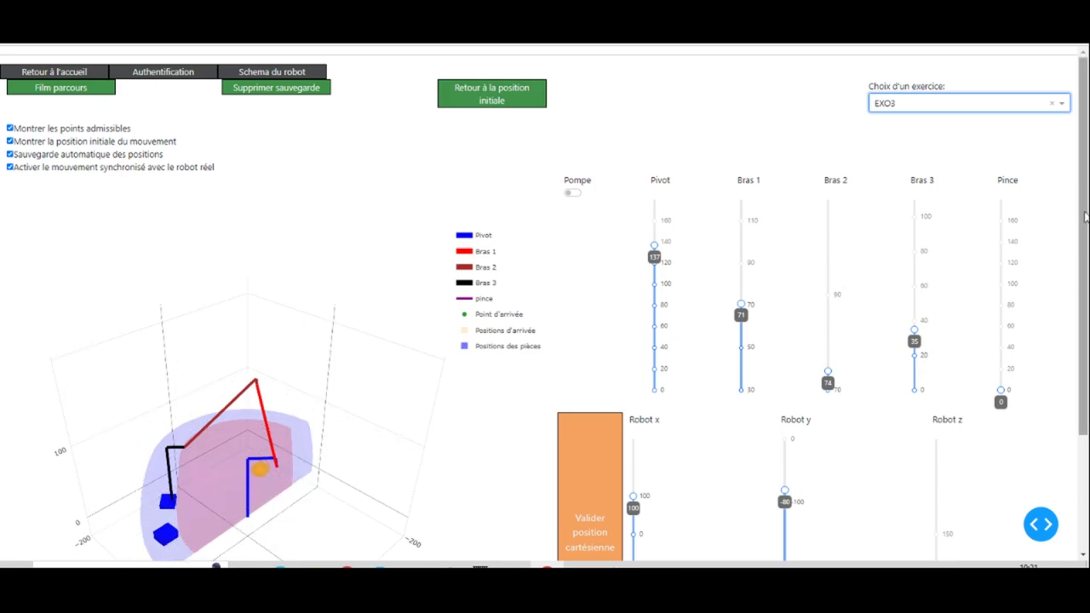
{"action": "left_click_drag", "start_coordinate": [1085, 217], "coordinate": [1086, 324]}
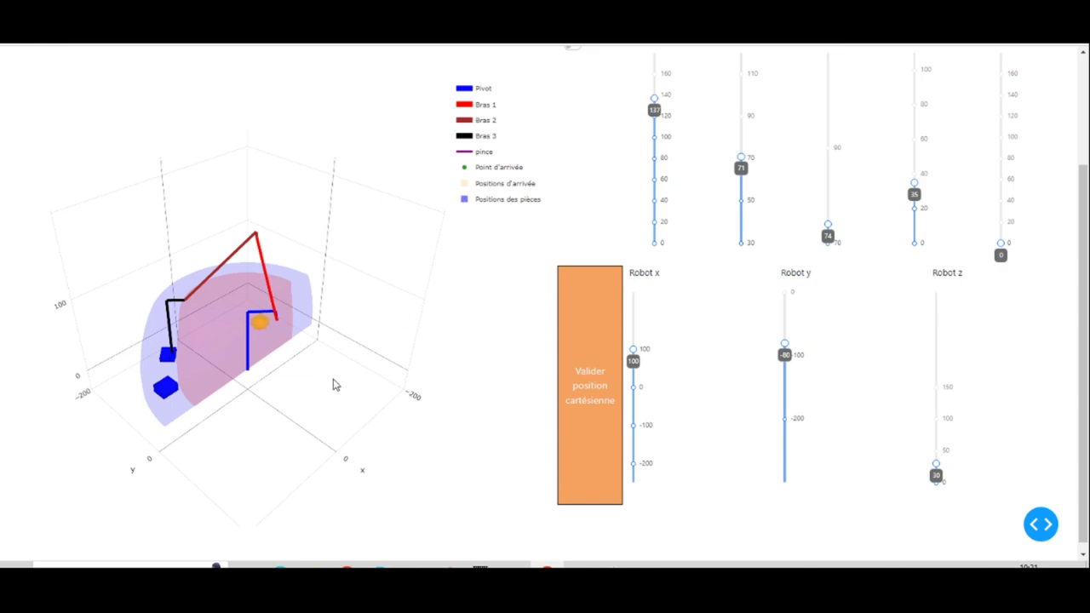
{"action": "mouse_move", "coordinate": [275, 397]}
{"action": "left_mouse_down"}
{"action": "mouse_move", "coordinate": [298, 328]}
{"action": "mouse_move", "coordinate": [278, 355]}
{"action": "left_mouse_up"}
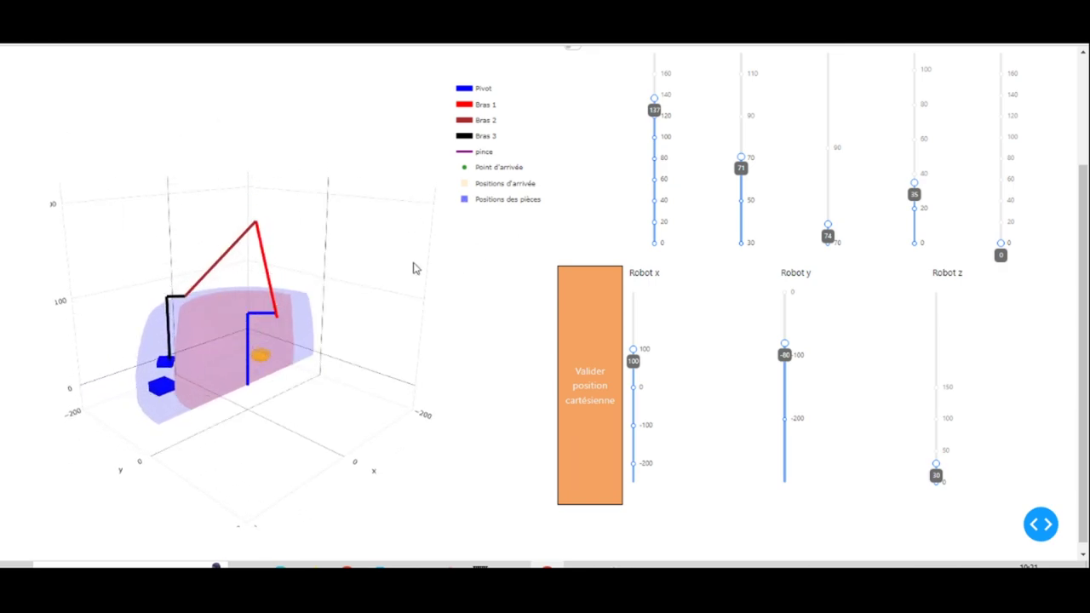
{"action": "scroll", "coordinate": [1085, 237], "scroll_direction": "up", "scroll_amount": 3}
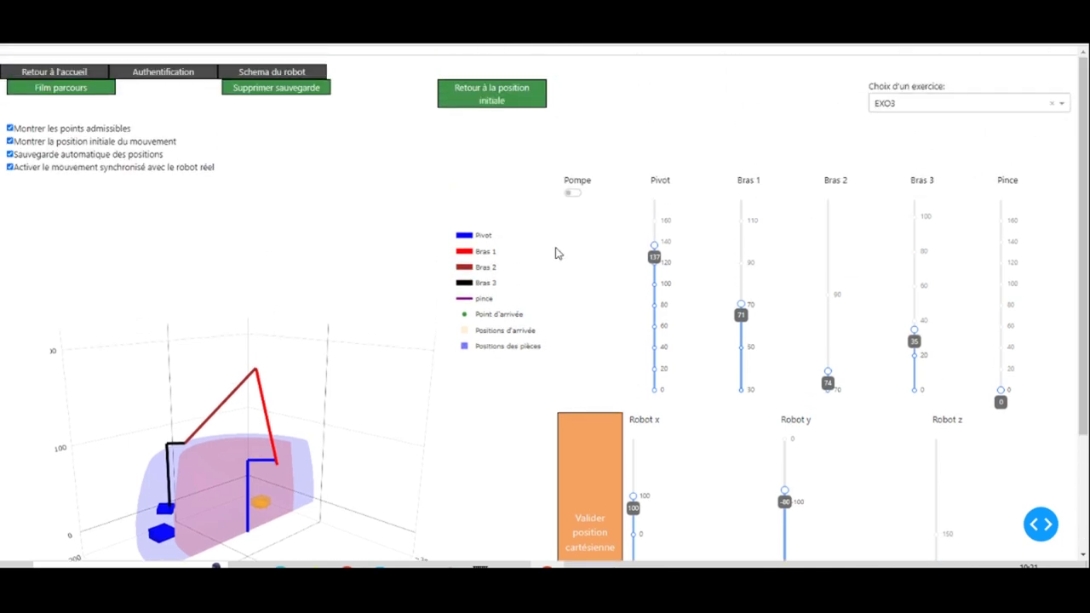